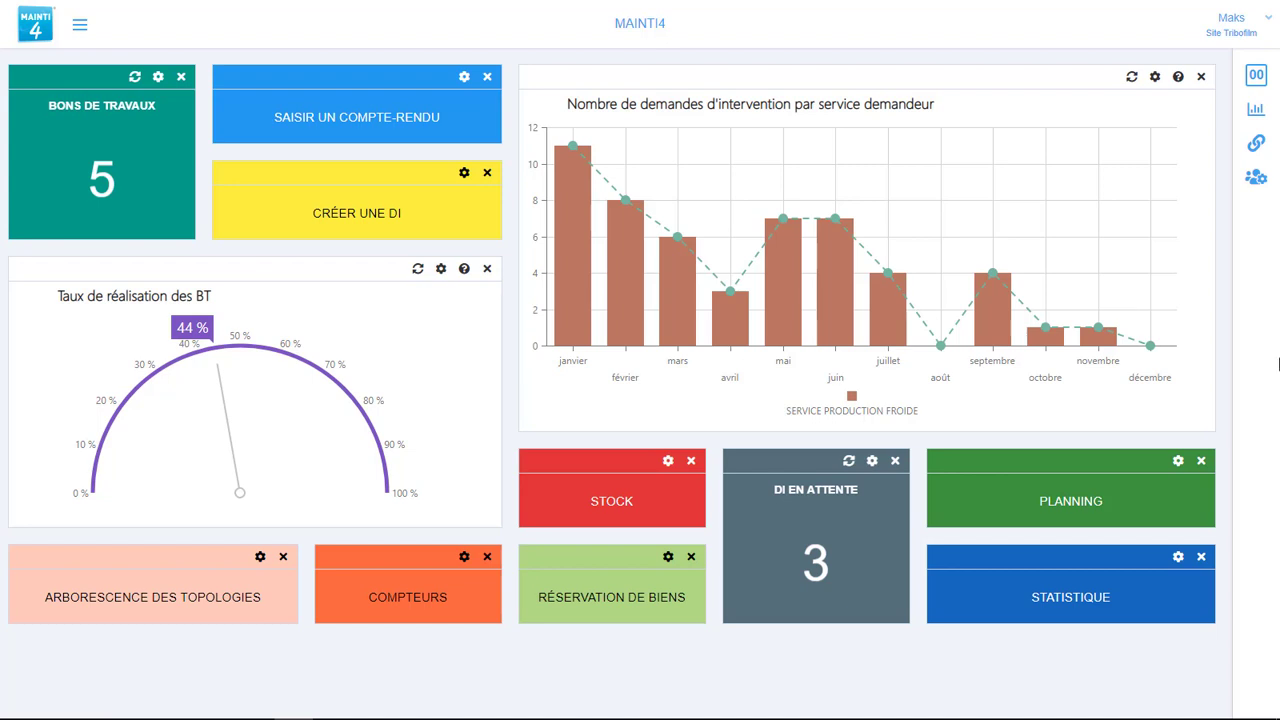
# - Open the form for creating a new counter
pyautogui.click(82, 28)
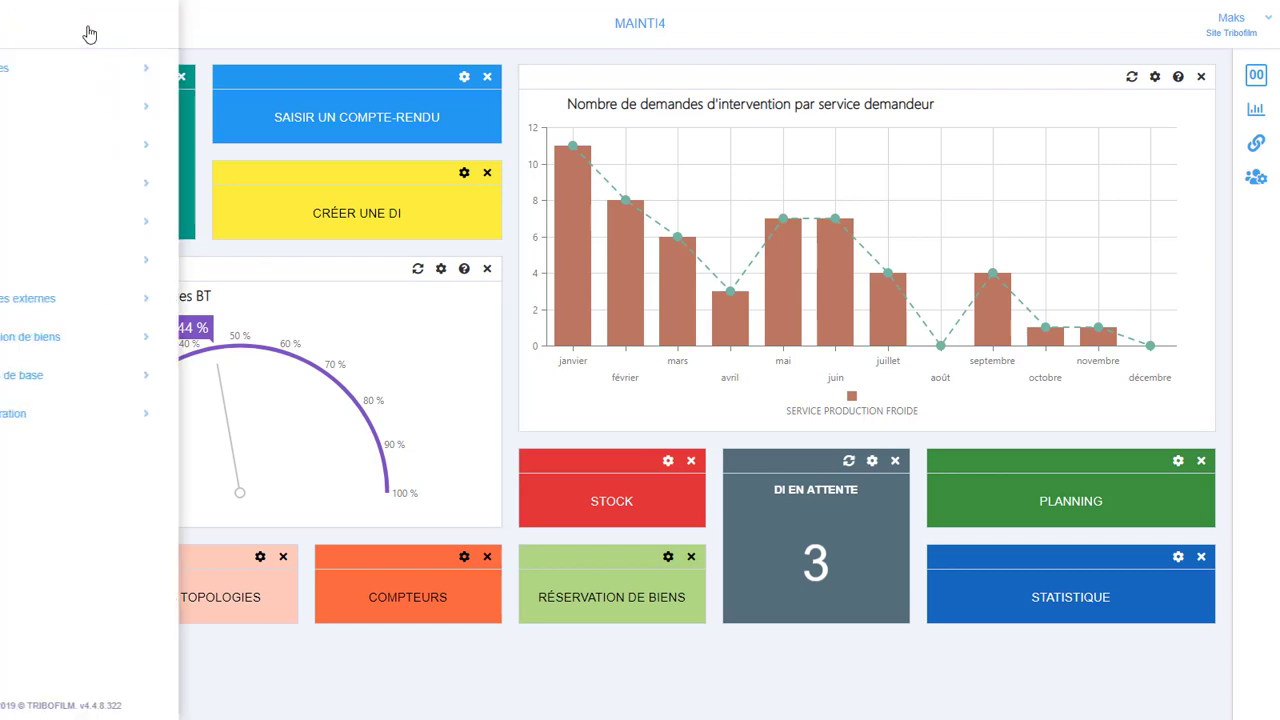
pyautogui.click(70, 110)
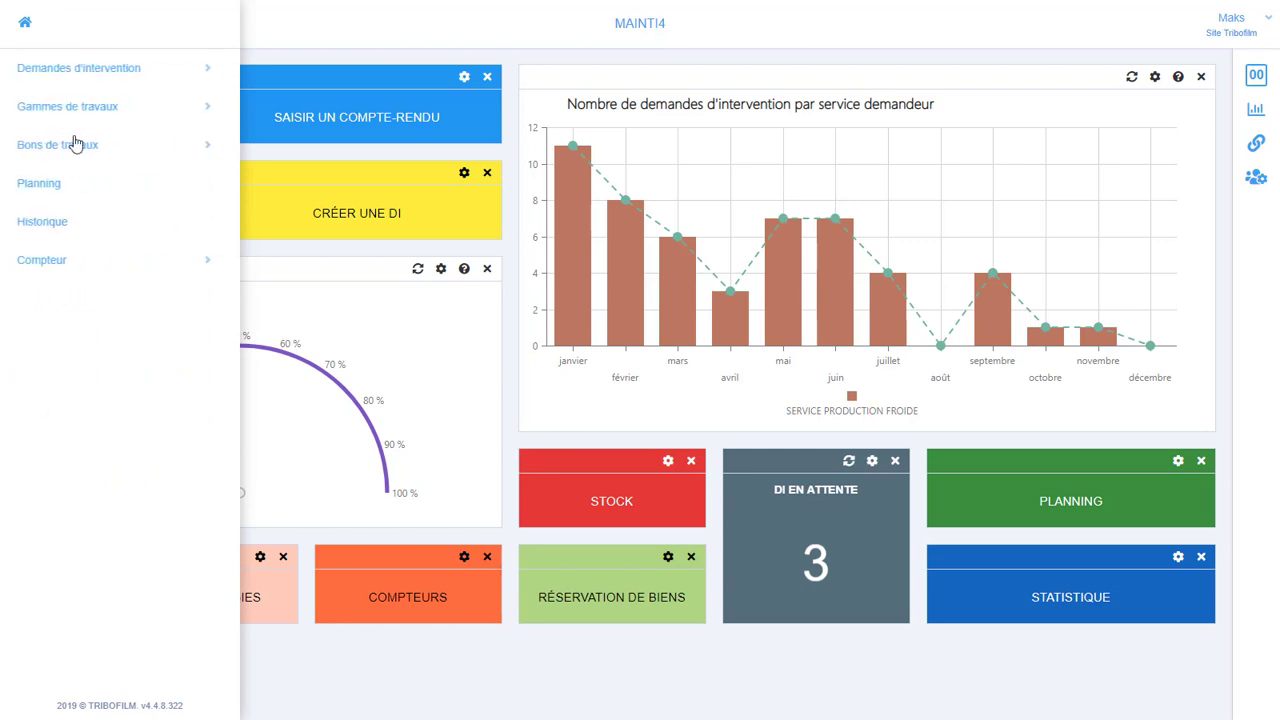
pyautogui.click(58, 262)
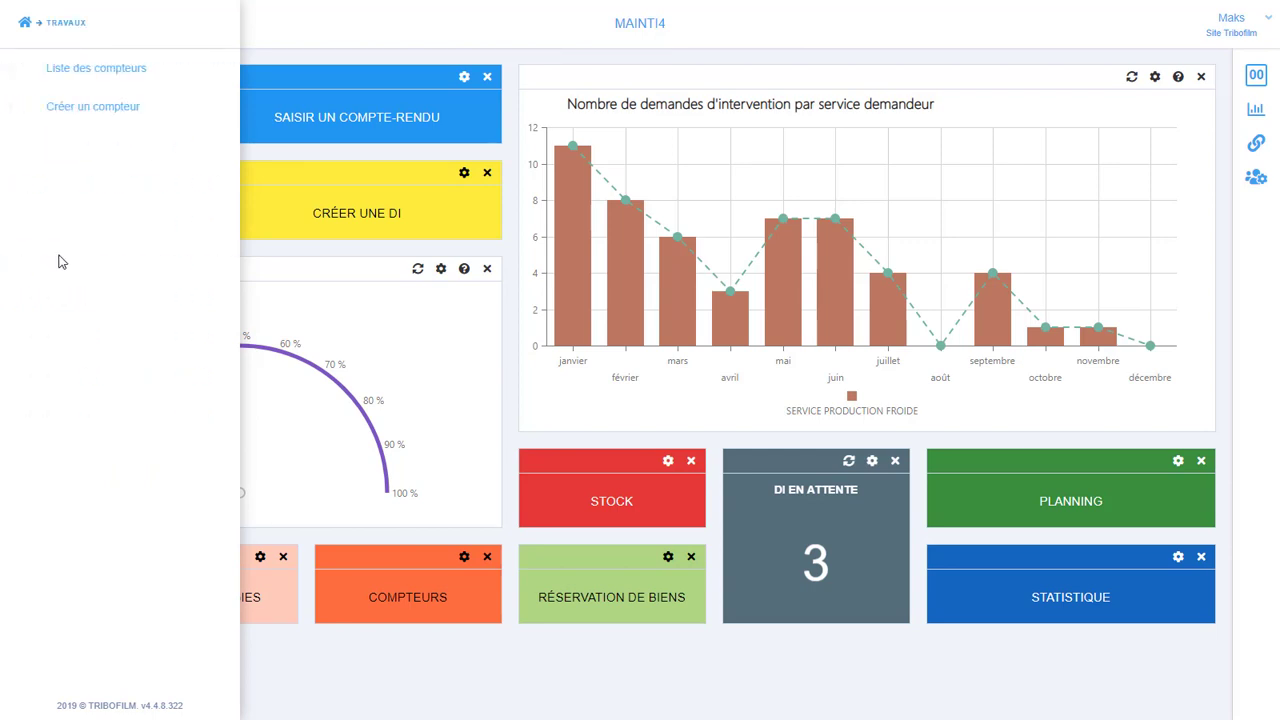
pyautogui.click(40, 110)
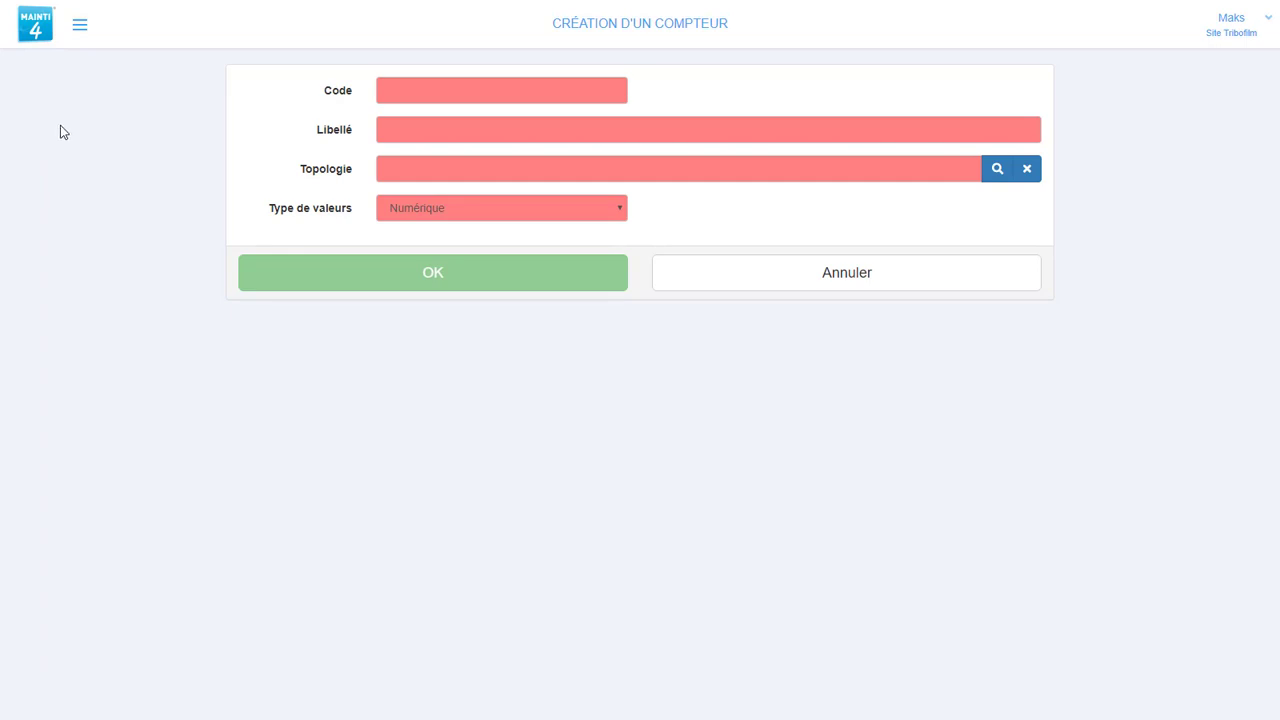
# - Enter CMT as the new counter's code and COMPTEUR KM as its label
pyautogui.click(394, 93)
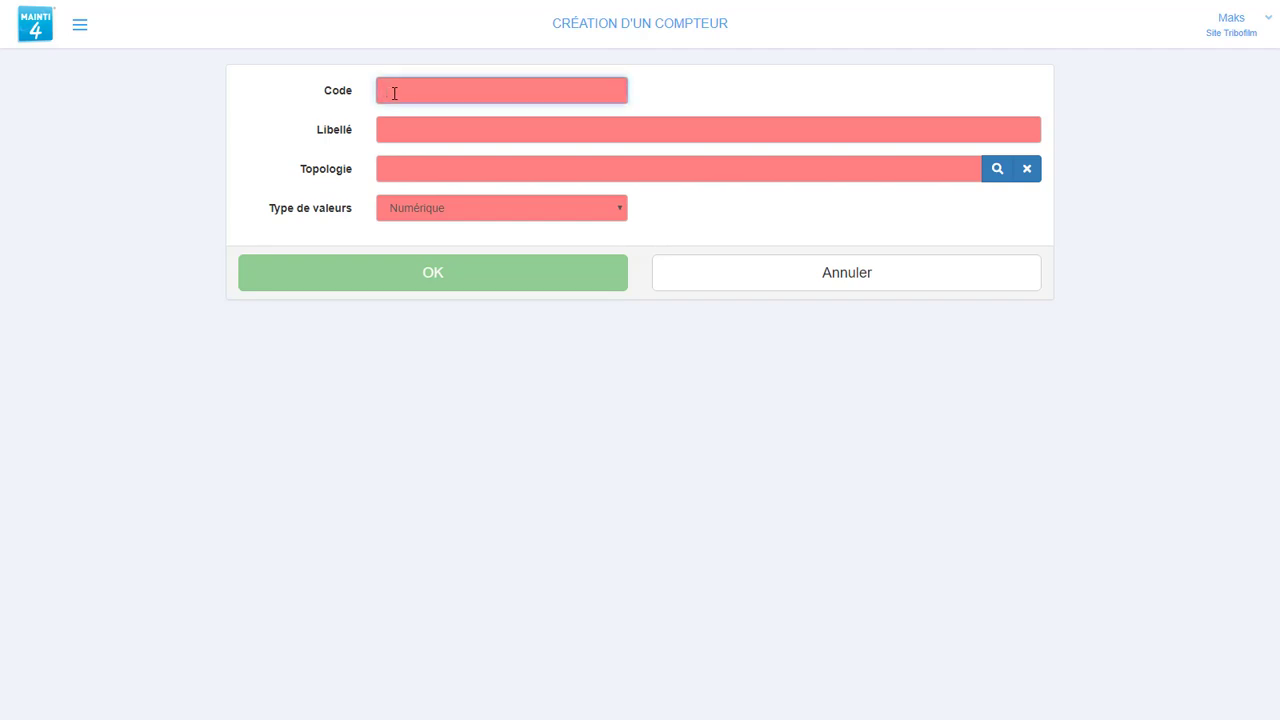
pyautogui.write('CMT')
pyautogui.press('Tab')
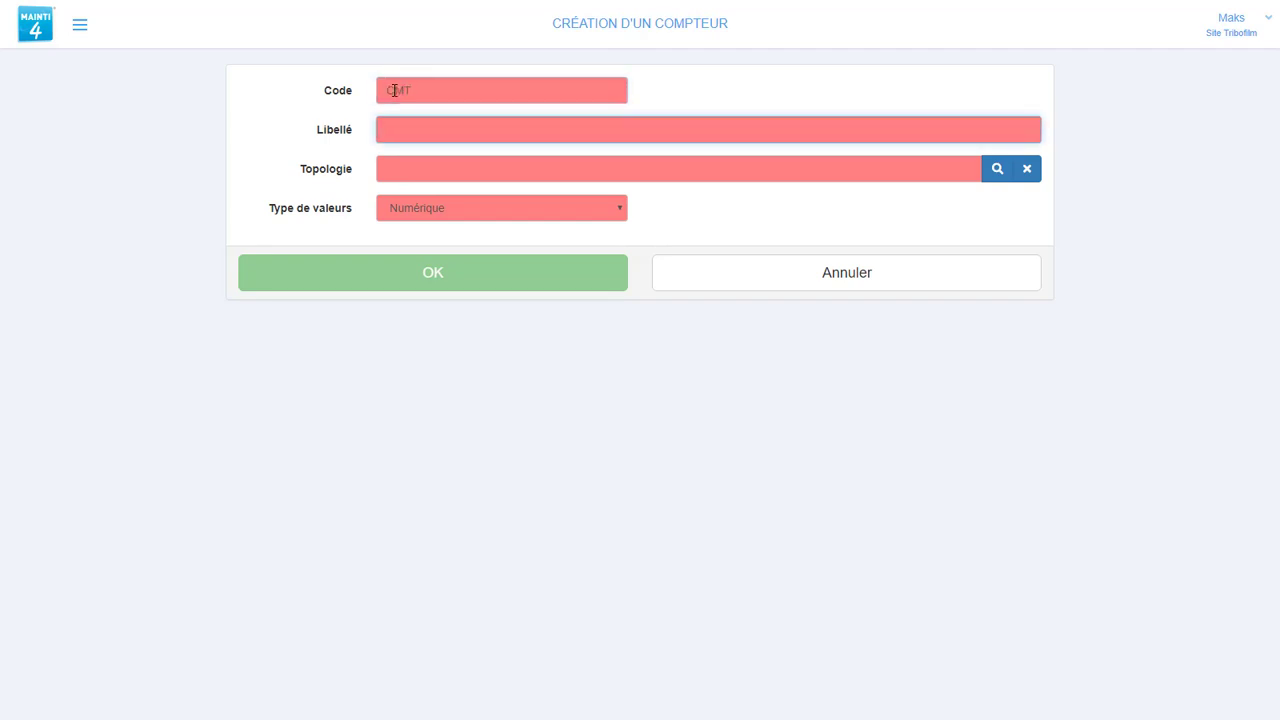
pyautogui.write('COMPTEUR KM')
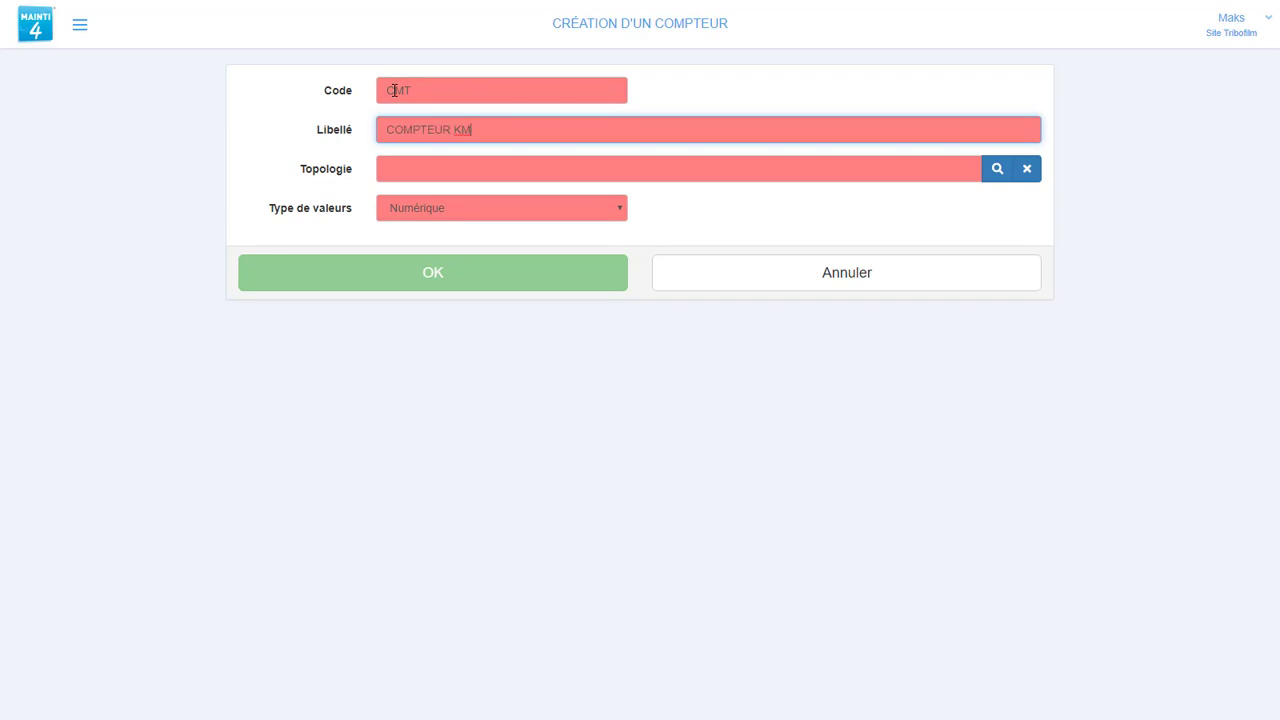
# - Assign the GOLF 3 topology to the counter, choose Numérique as its value type and create it
pyautogui.click(432, 169)
pyautogui.write('golf')
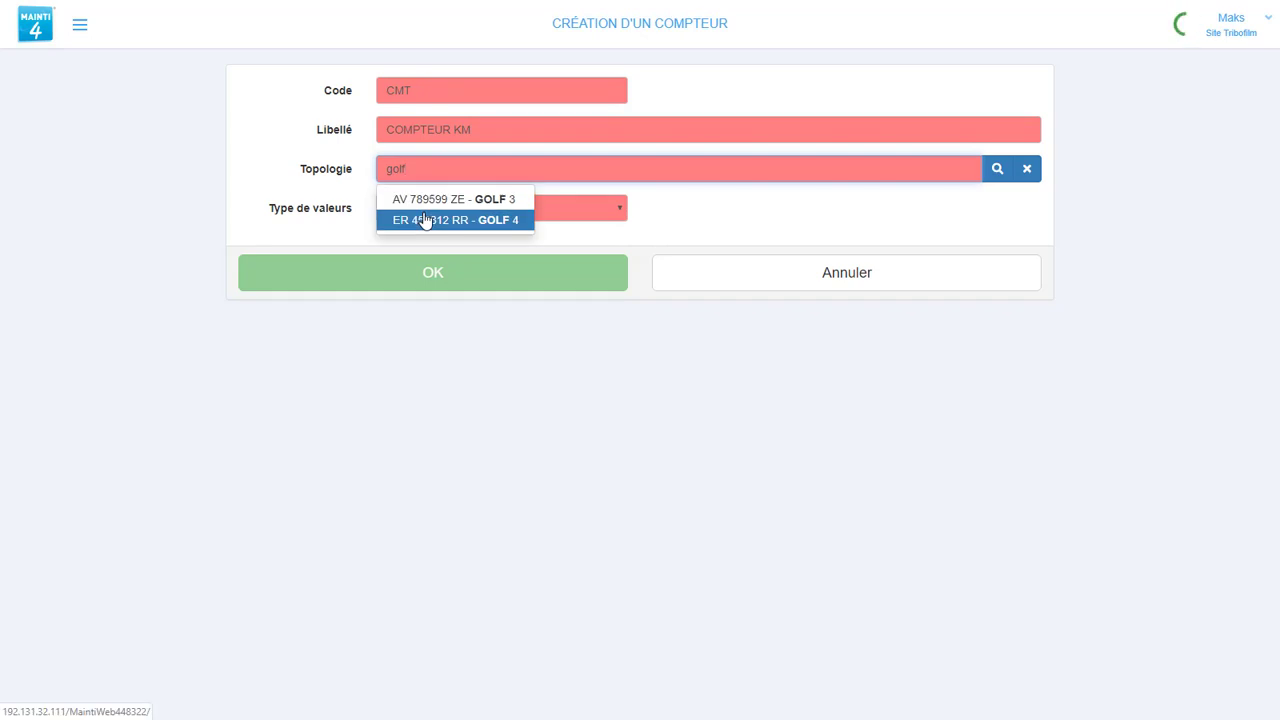
pyautogui.click(425, 203)
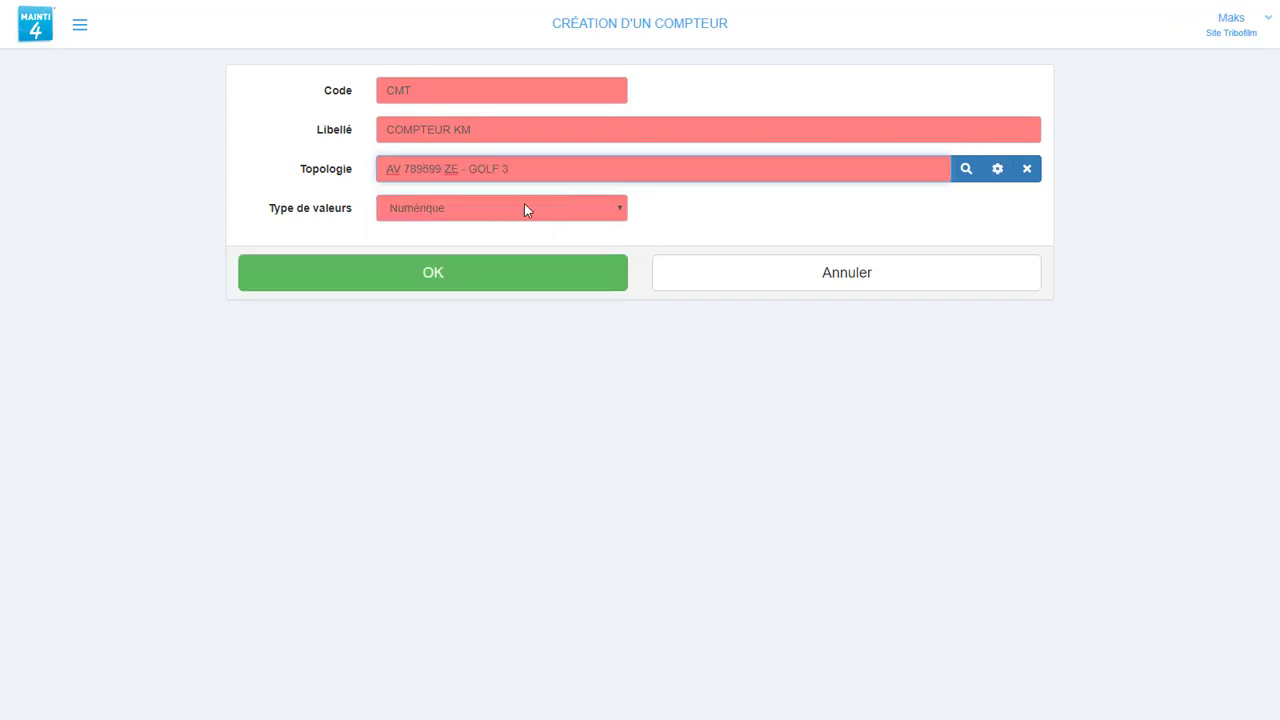
pyautogui.click(482, 206)
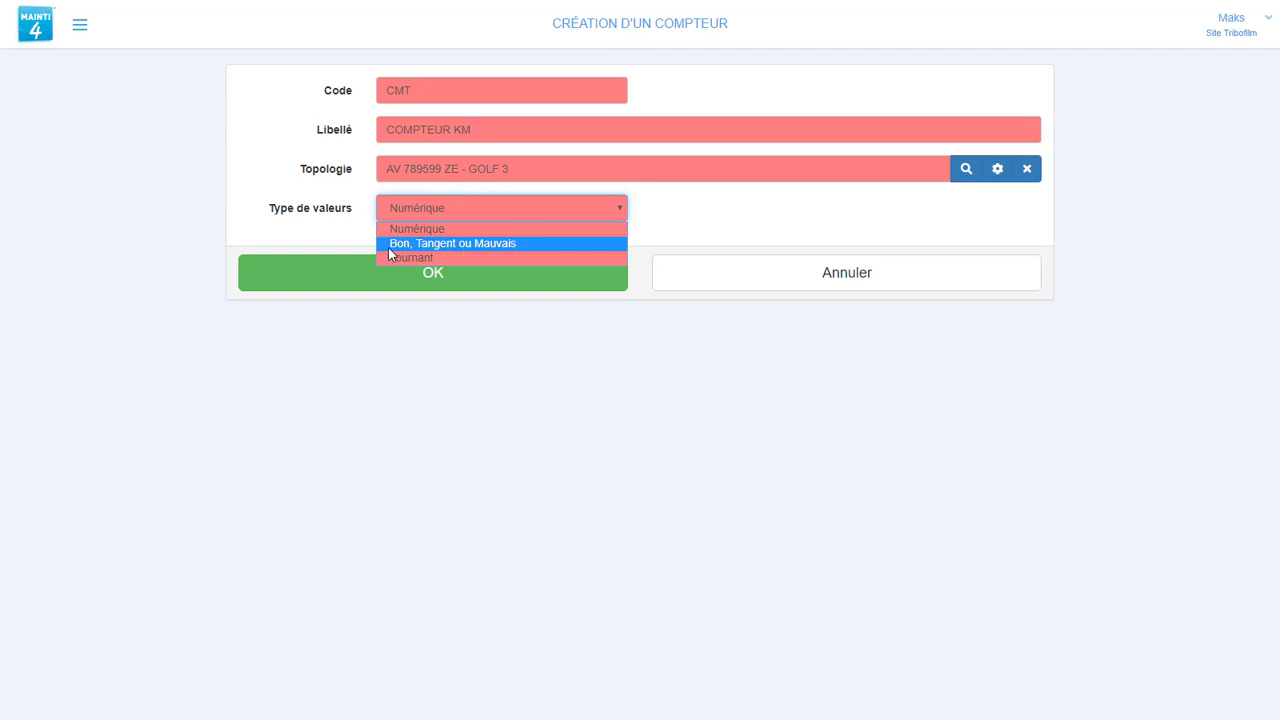
pyautogui.click(413, 230)
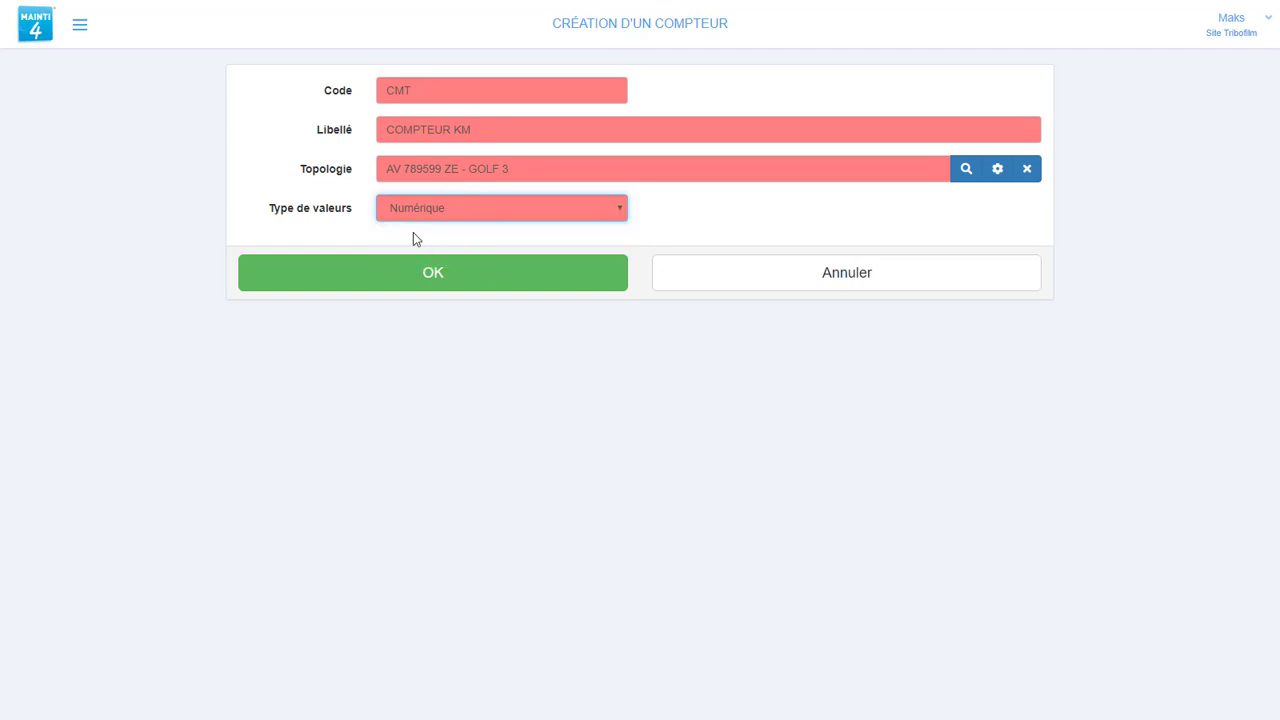
pyautogui.click(488, 281)
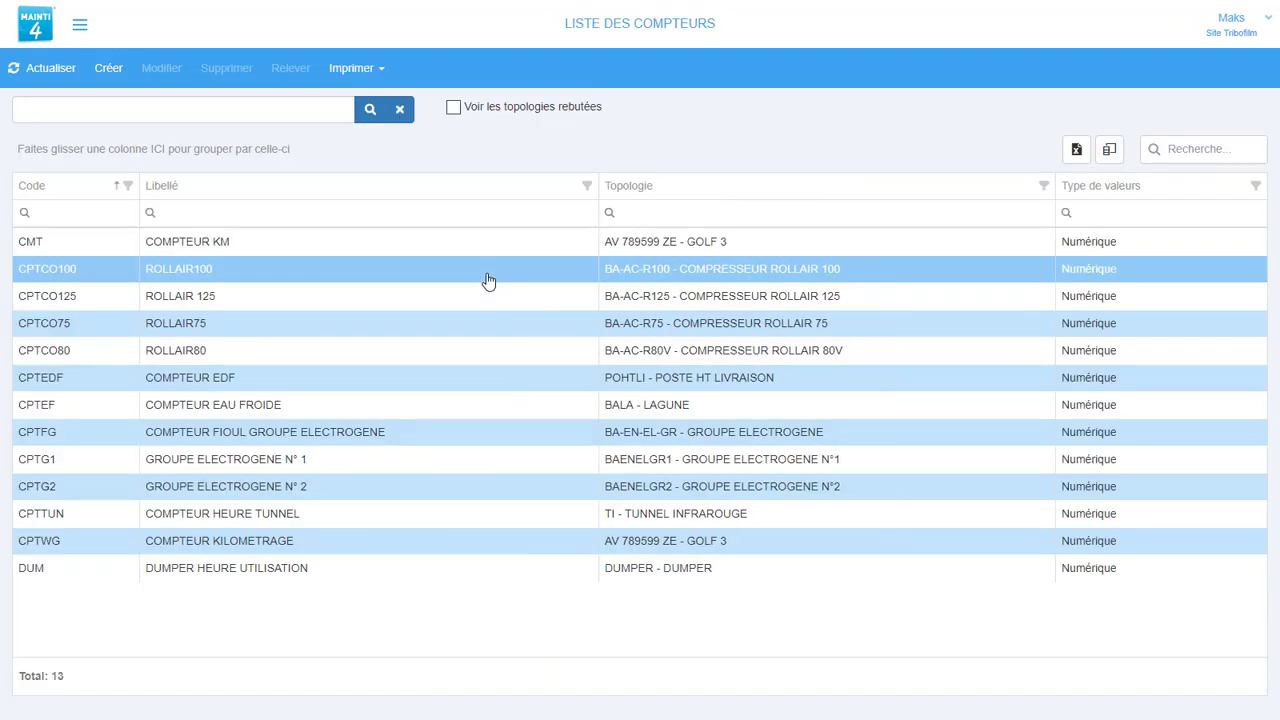
# - Open the readings page of the CMT counter and check its counter and topology details
pyautogui.click(422, 244)
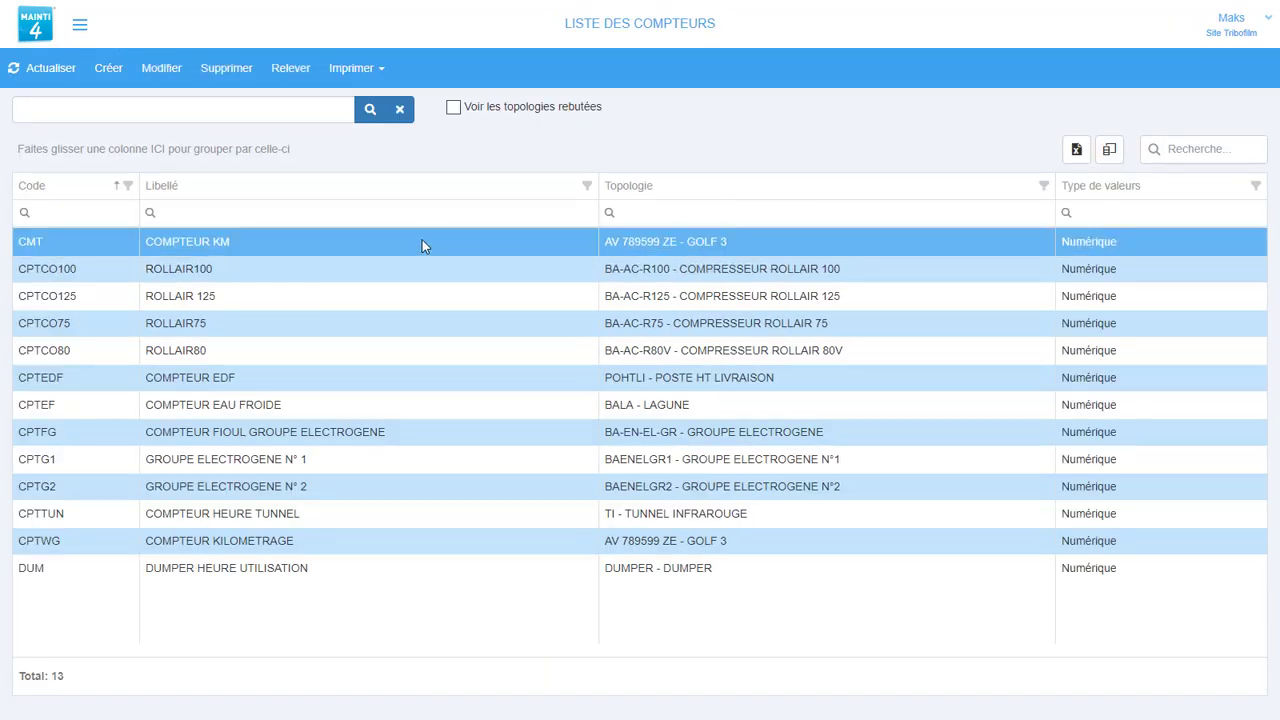
pyautogui.click(293, 70)
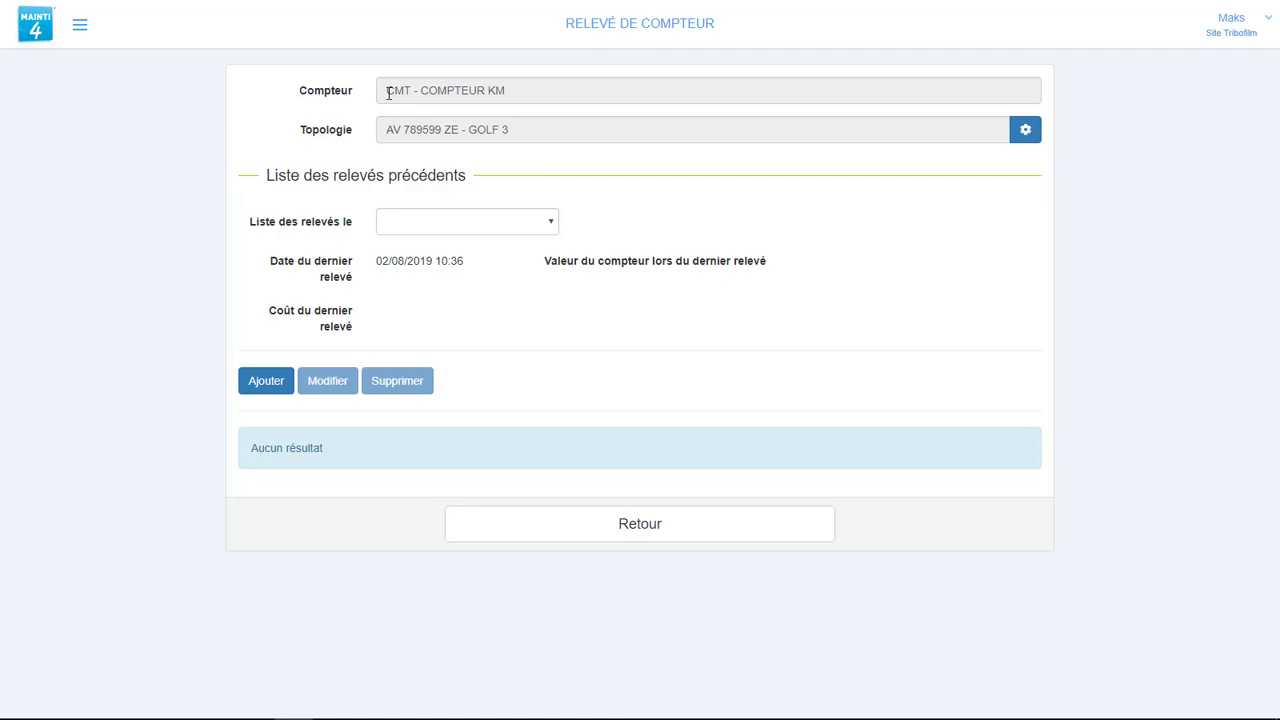
pyautogui.moveTo(387, 91); pyautogui.dragTo(513, 129)
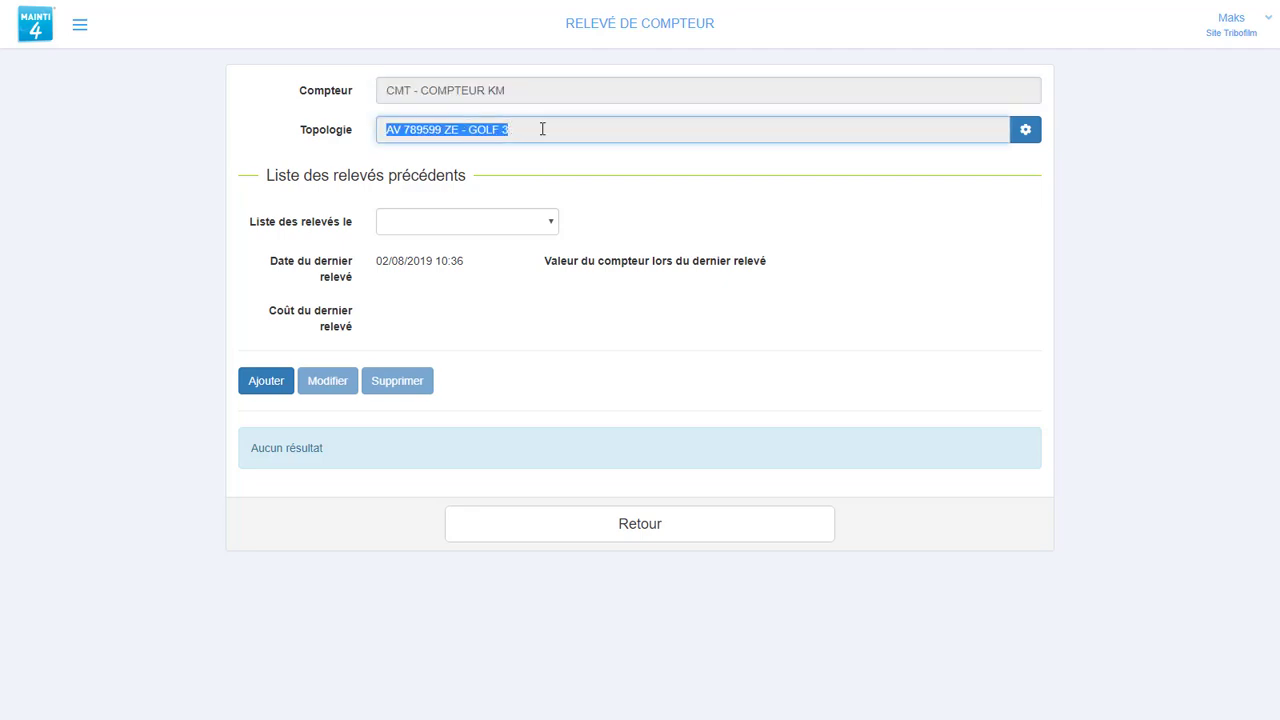
pyautogui.click(542, 129)
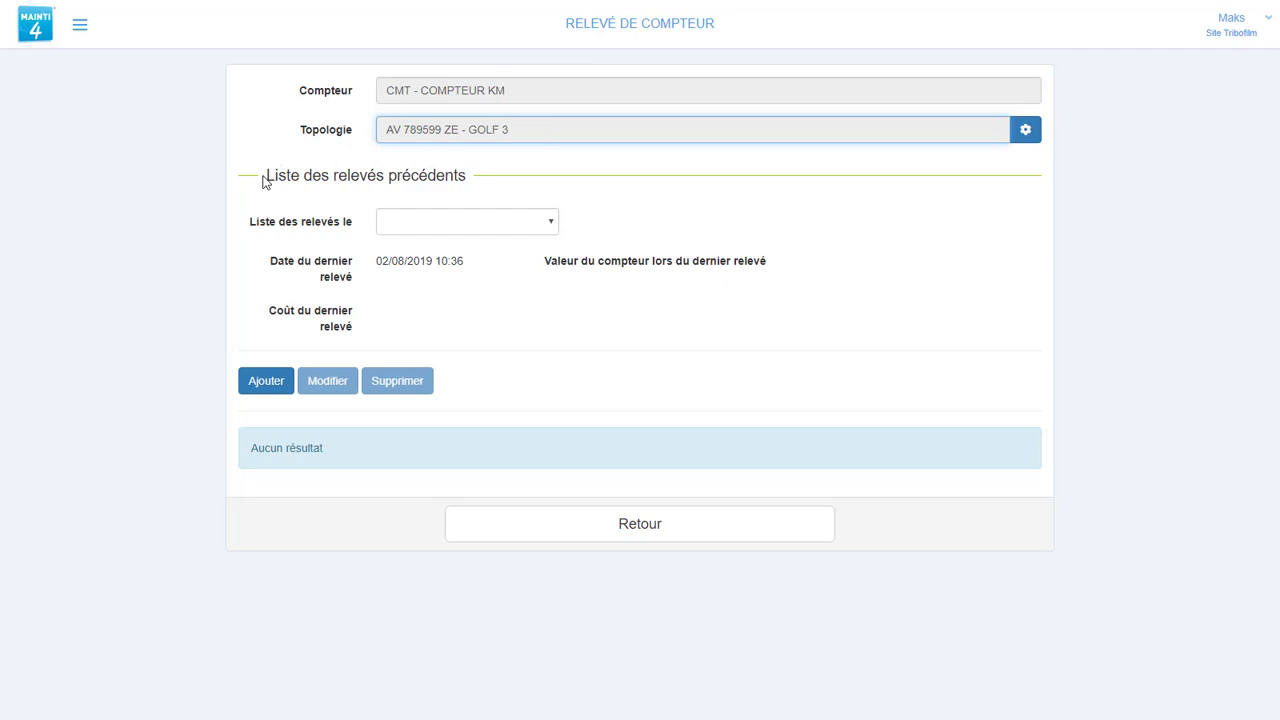
pyautogui.click(475, 193)
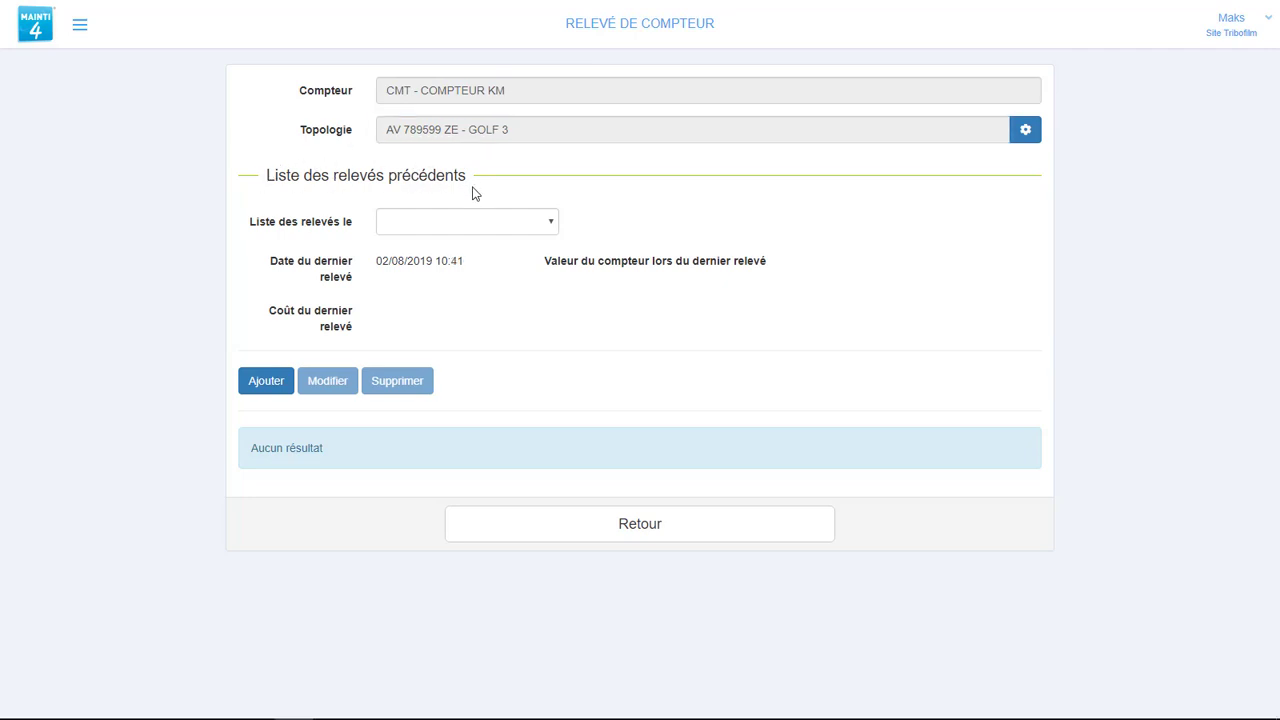
# - Add a counter reading dated 02/09/2019 with the value 15000 and check the last recorded value
pyautogui.click(274, 380)
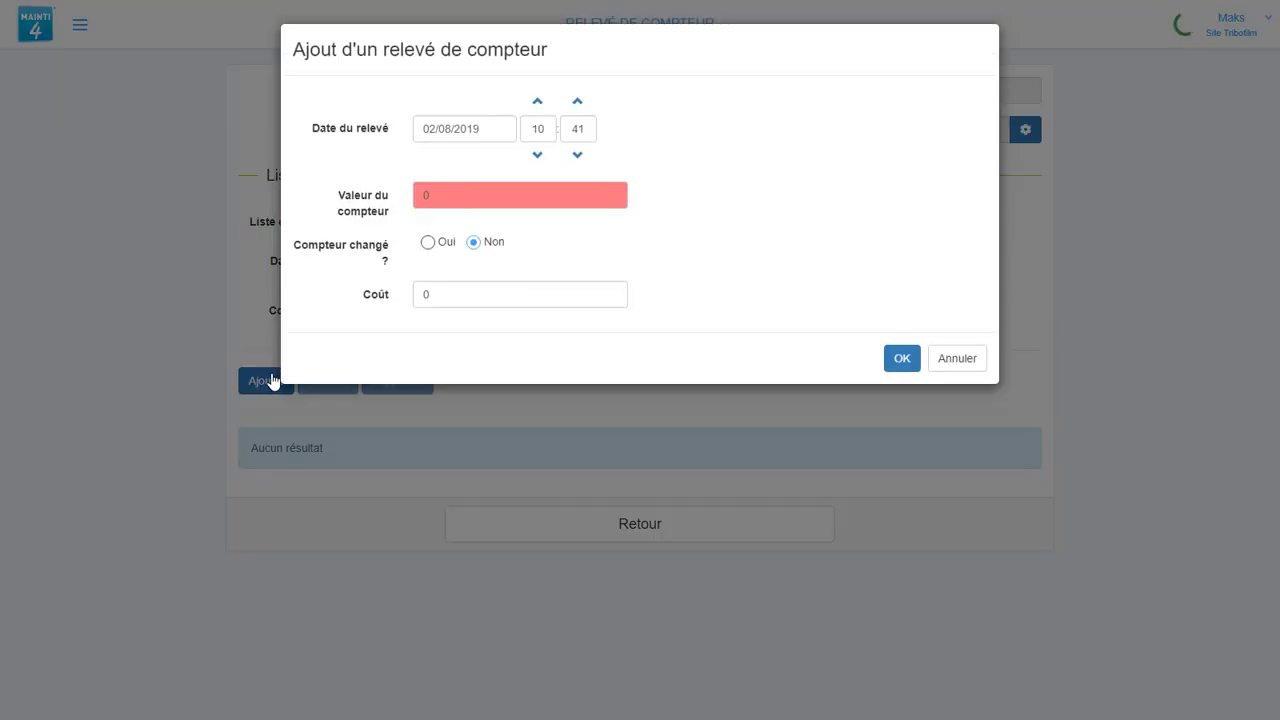
pyautogui.click(480, 128)
pyautogui.click(428, 319)
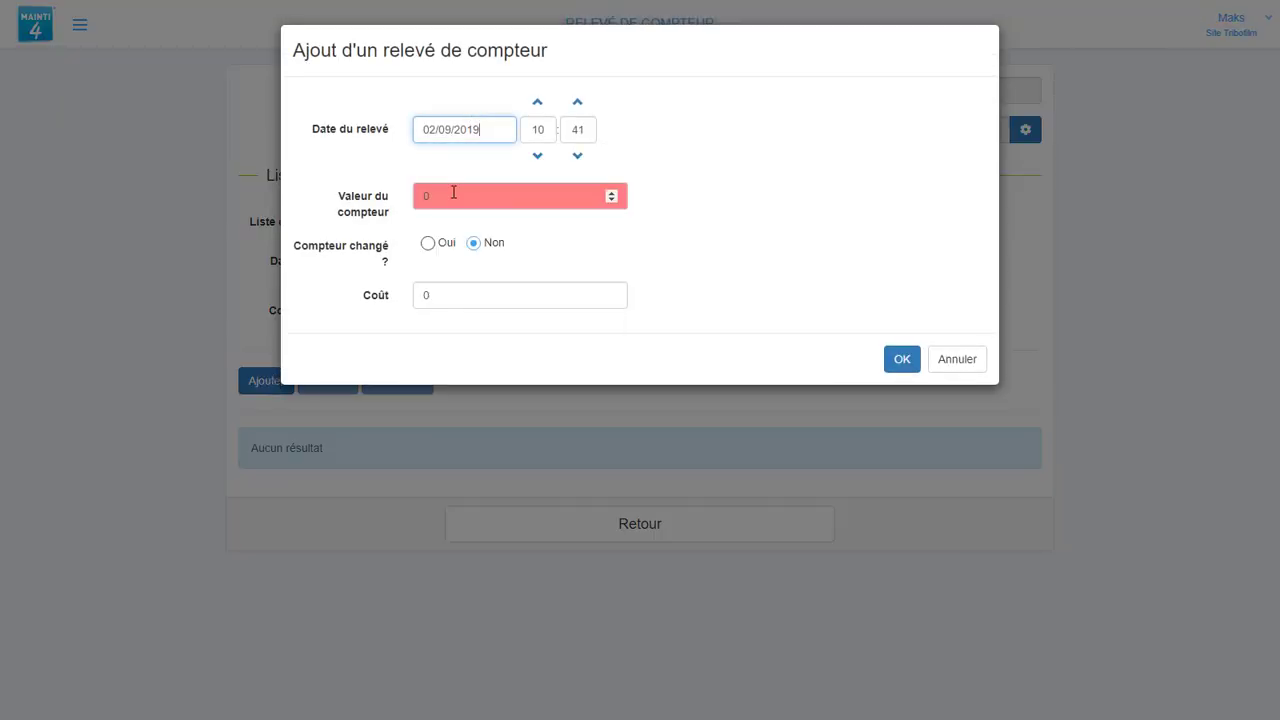
pyautogui.click(381, 199)
pyautogui.write('15000')
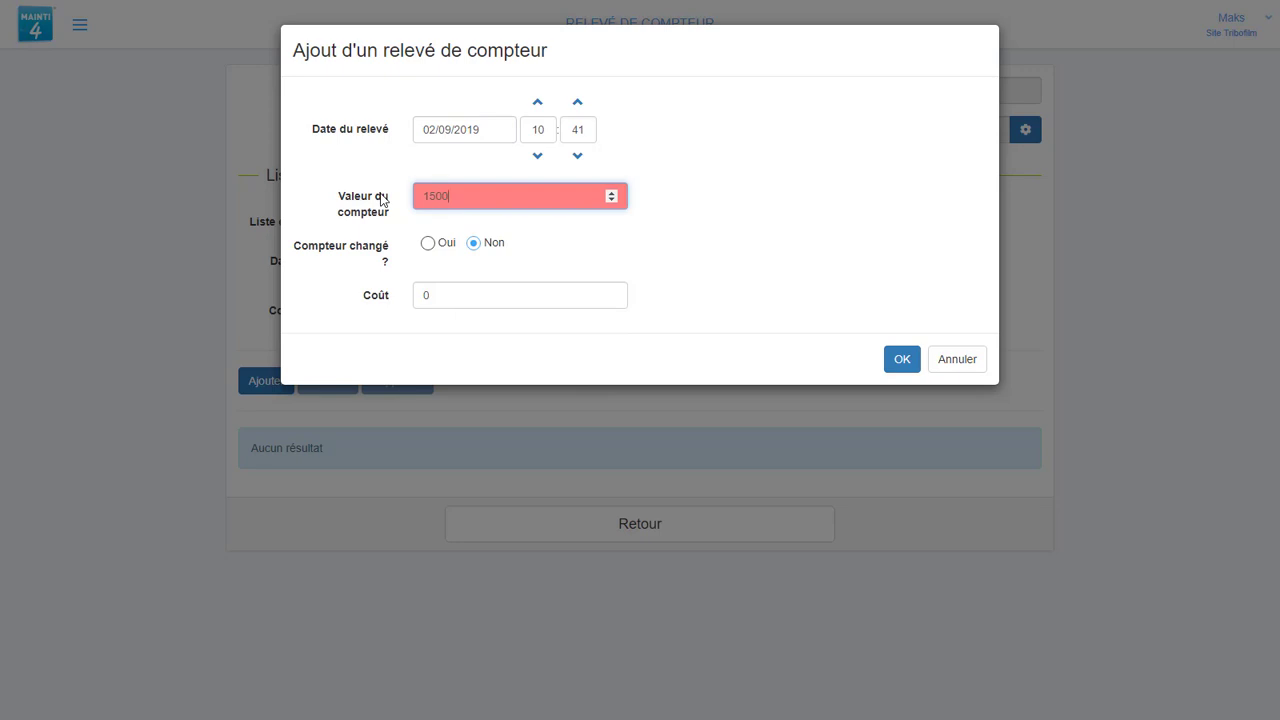
pyautogui.click(902, 360)
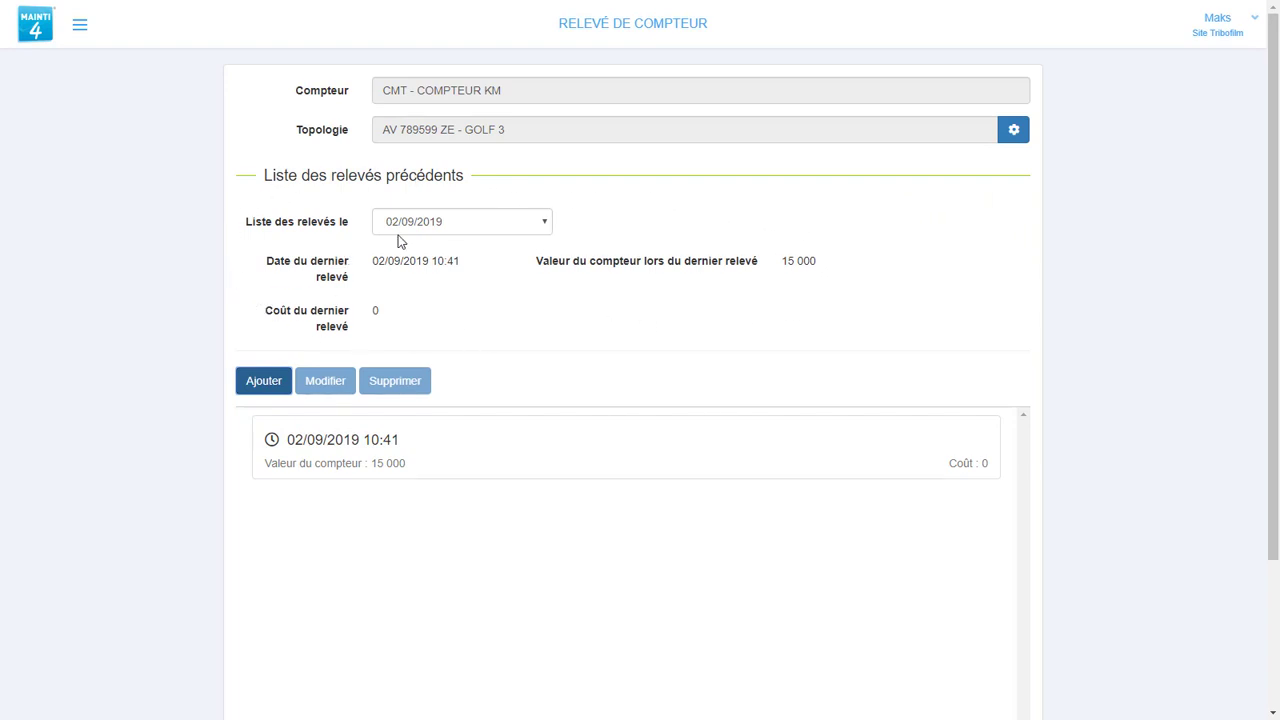
pyautogui.moveTo(779, 262); pyautogui.dragTo(818, 261)
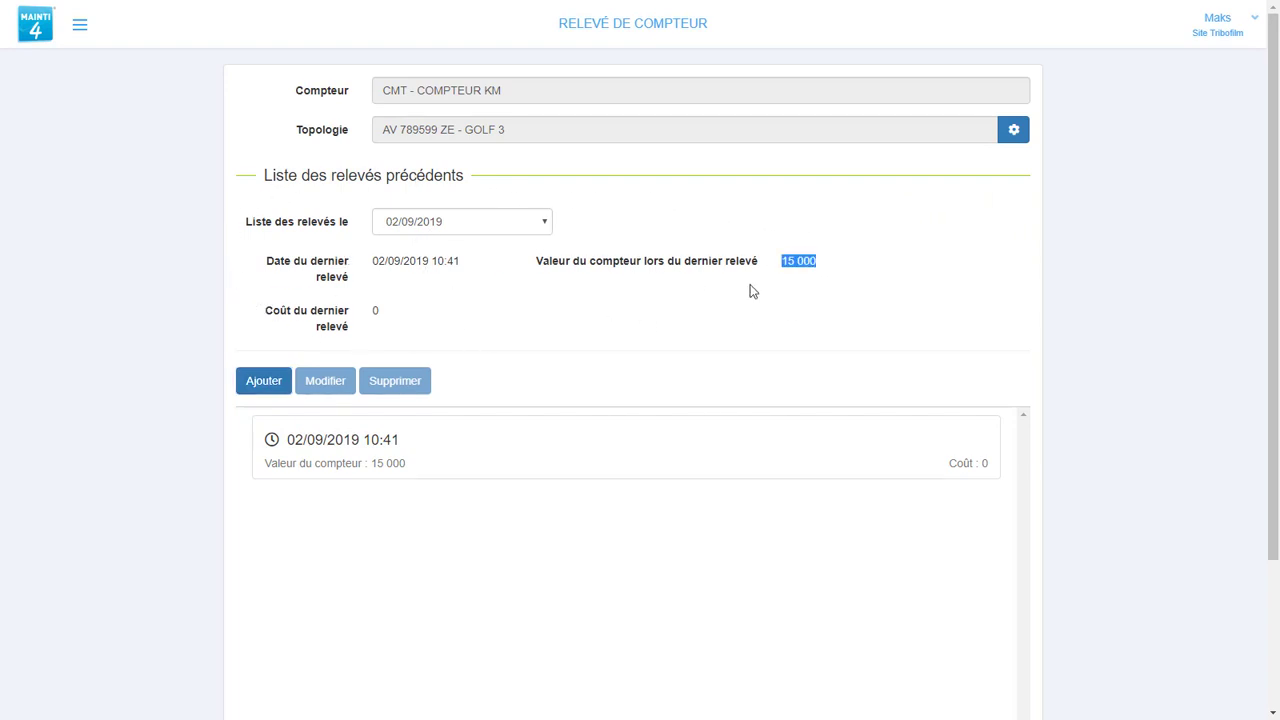
pyautogui.click(751, 290)
# - Add a second reading dated 04/09/2019 with the value 15500 and Compteur changé set to Non
pyautogui.click(268, 384)
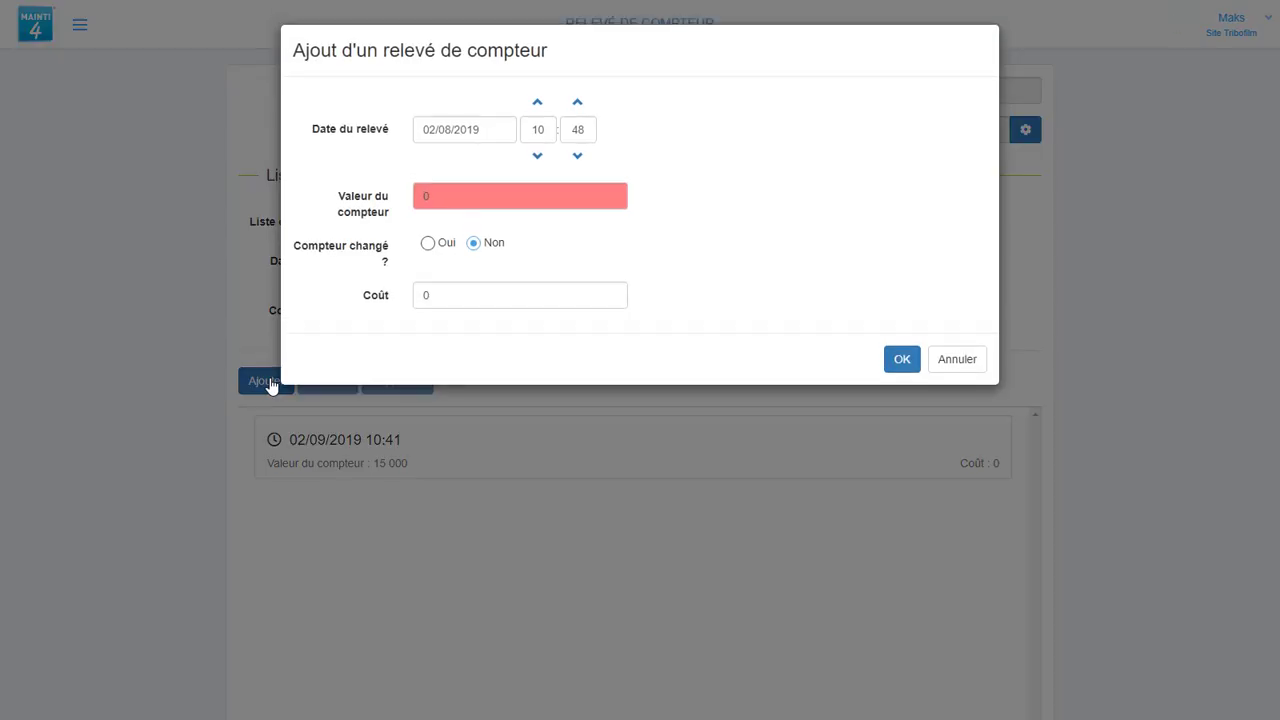
pyautogui.click(432, 130)
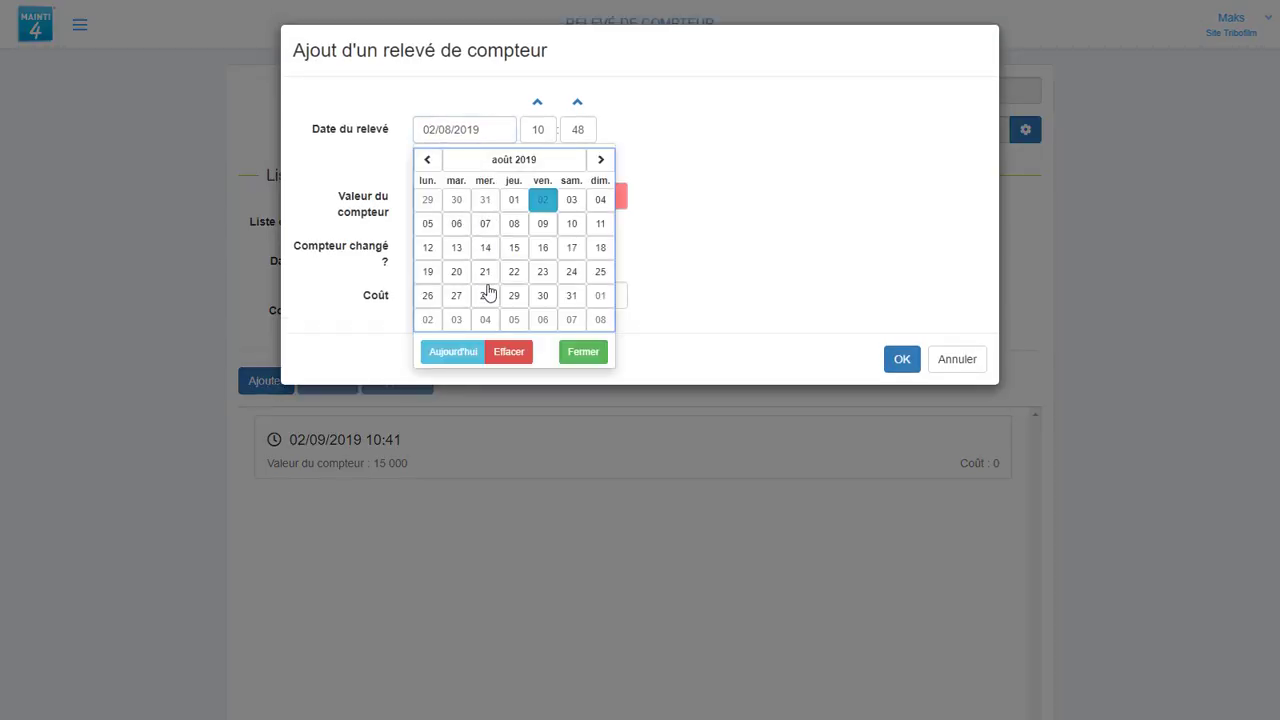
pyautogui.click(485, 319)
pyautogui.click(425, 197)
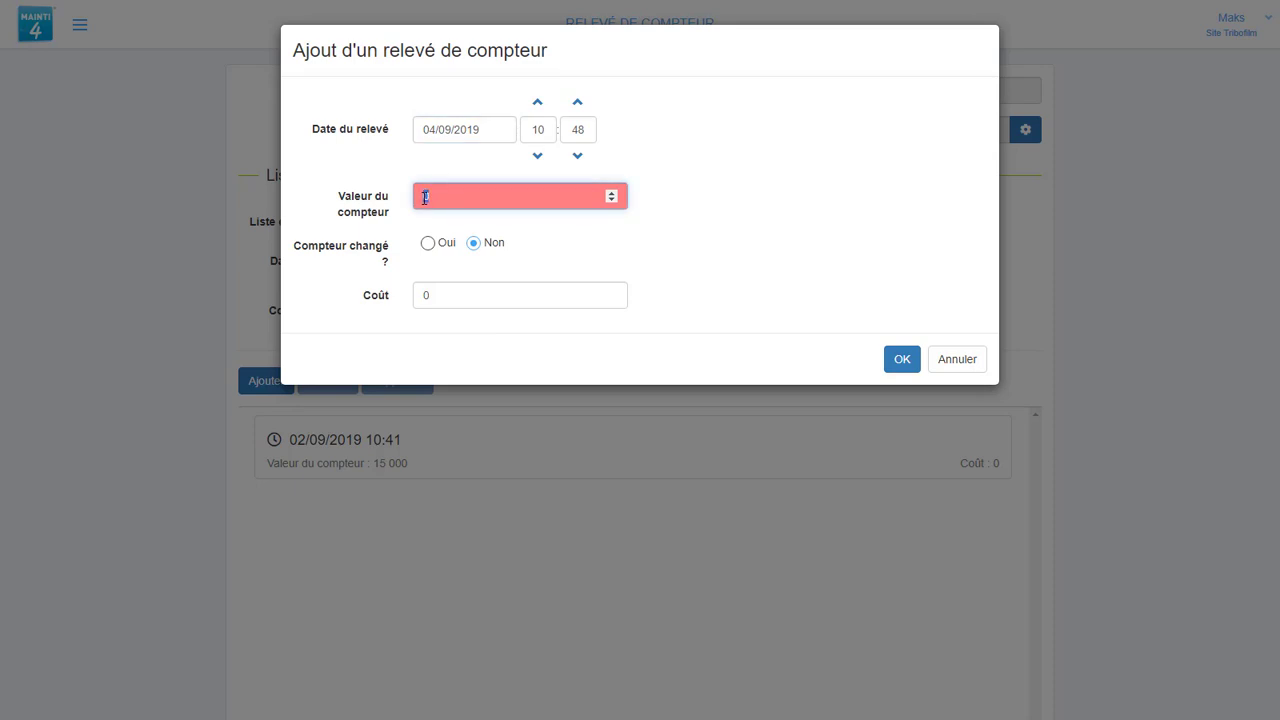
pyautogui.write('15500')
pyautogui.click(427, 245)
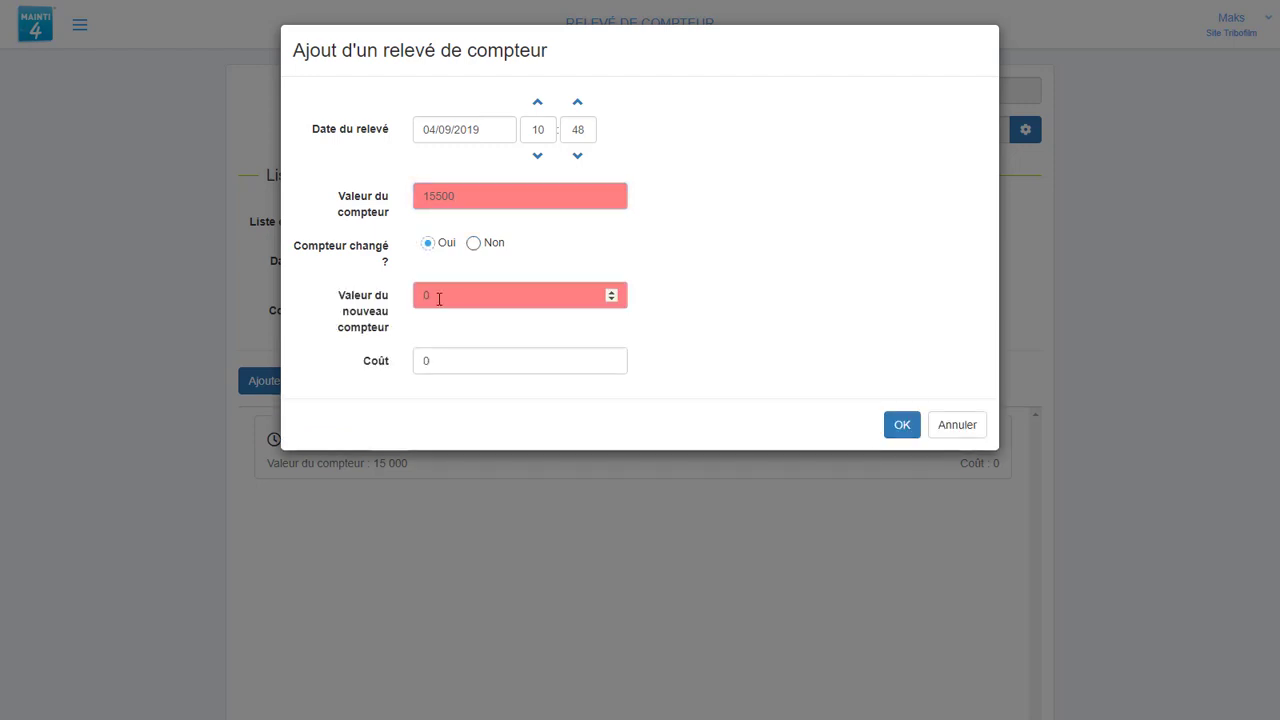
pyautogui.click(489, 291)
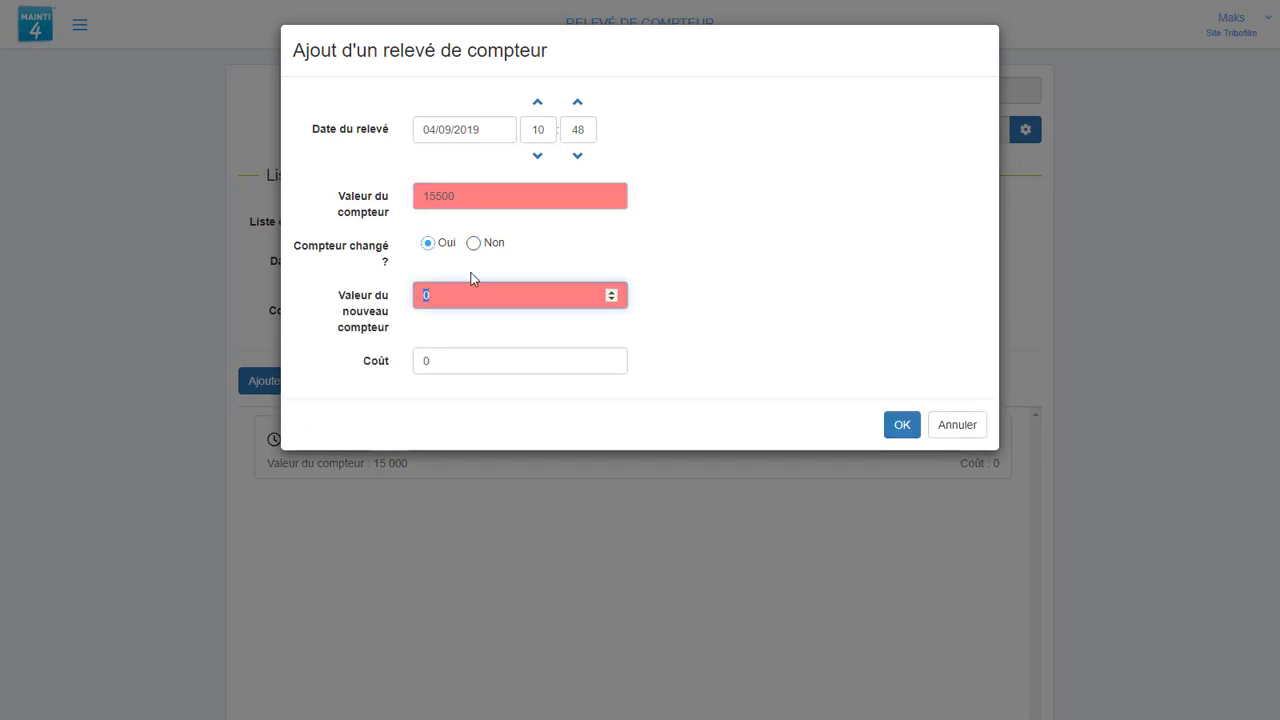
pyautogui.click(475, 244)
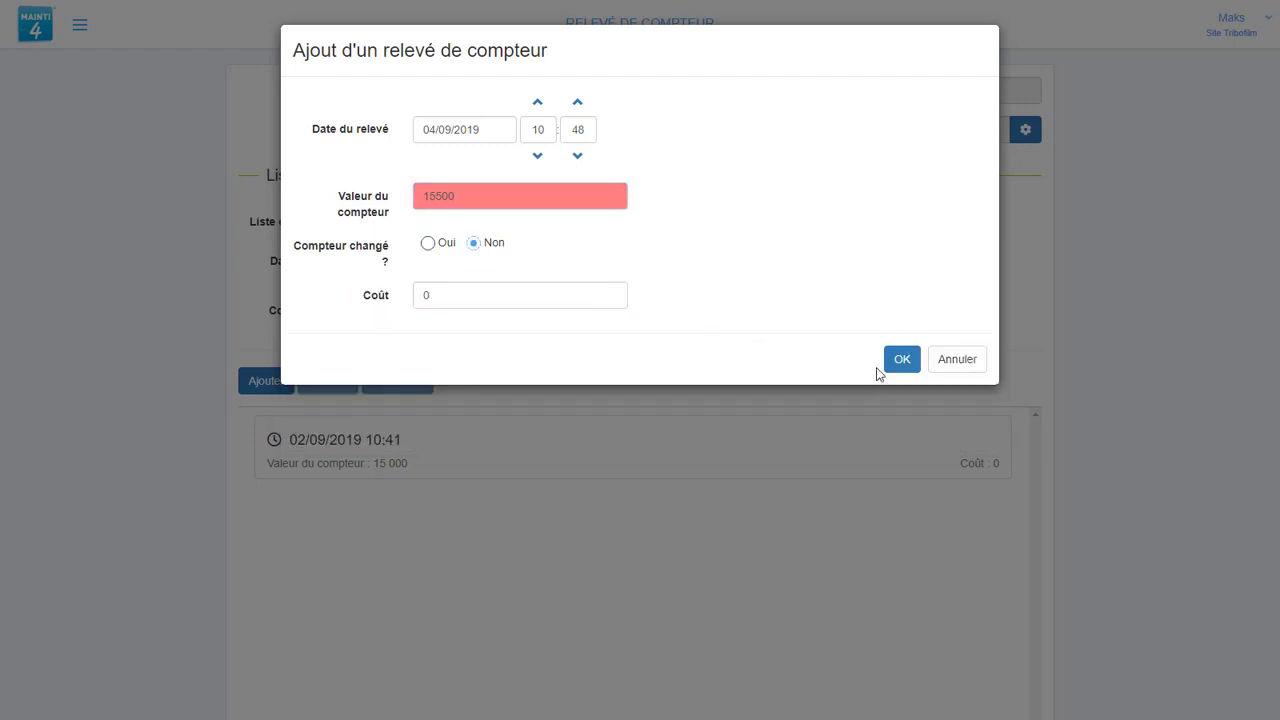
pyautogui.click(901, 360)
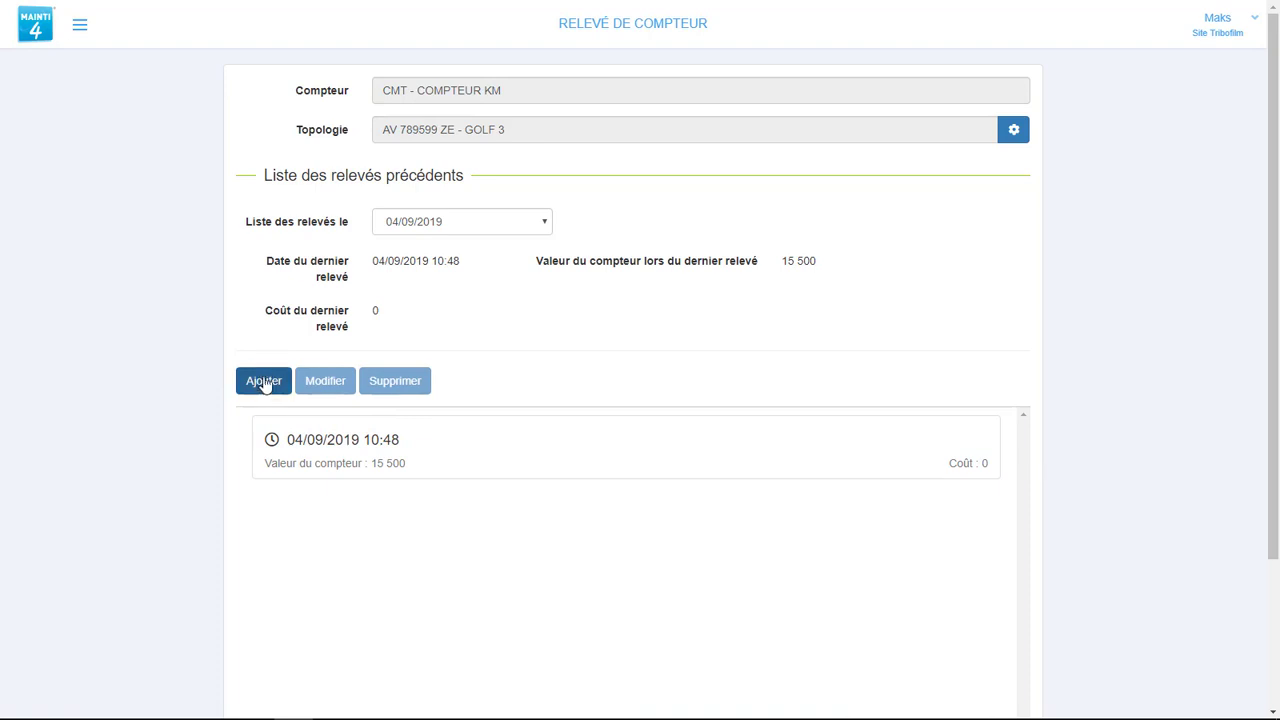
# - Modify the 04/09/2019 reading so that its counter value is 16000
pyautogui.click(315, 442)
pyautogui.click(322, 388)
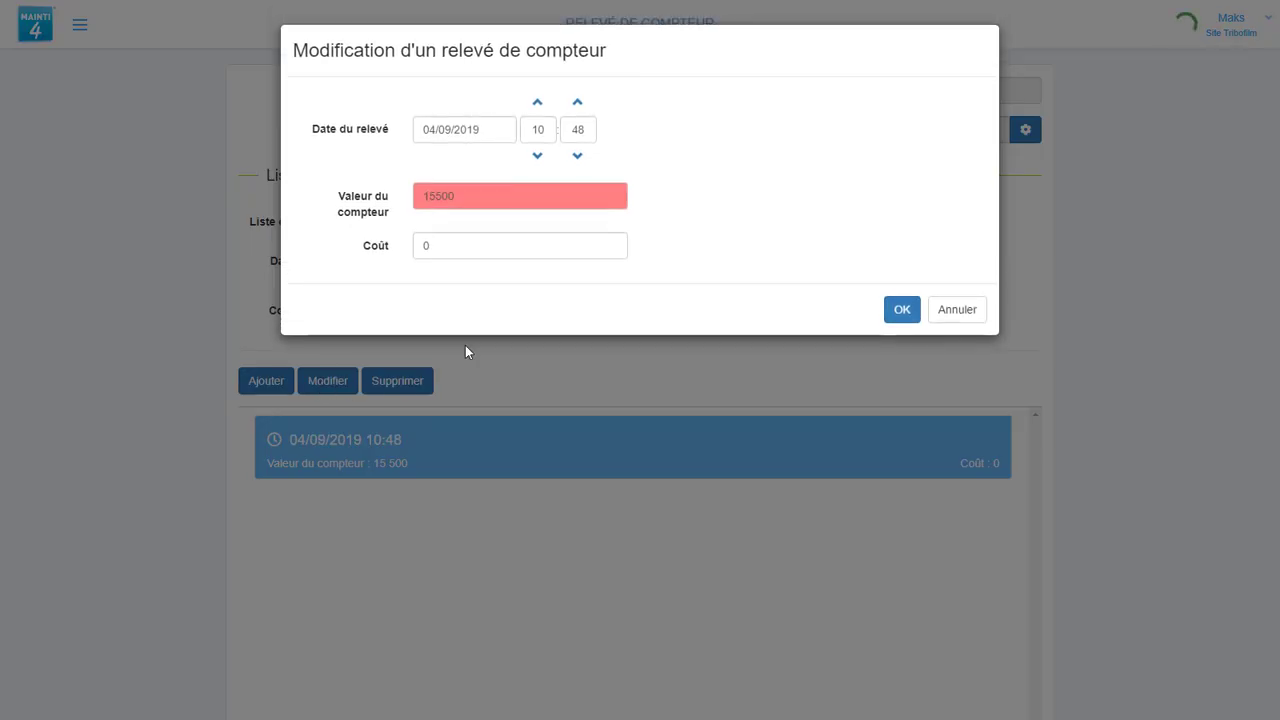
pyautogui.moveTo(463, 196); pyautogui.dragTo(390, 200)
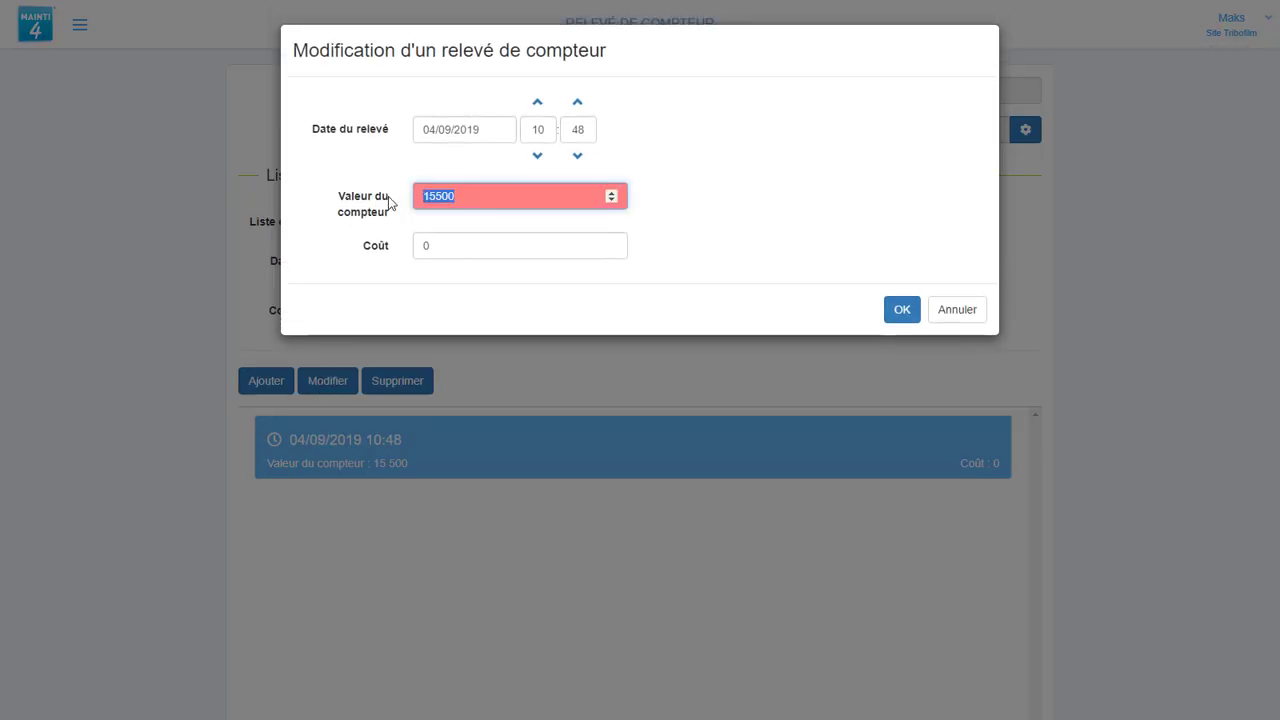
pyautogui.write('16000')
pyautogui.click(902, 309)
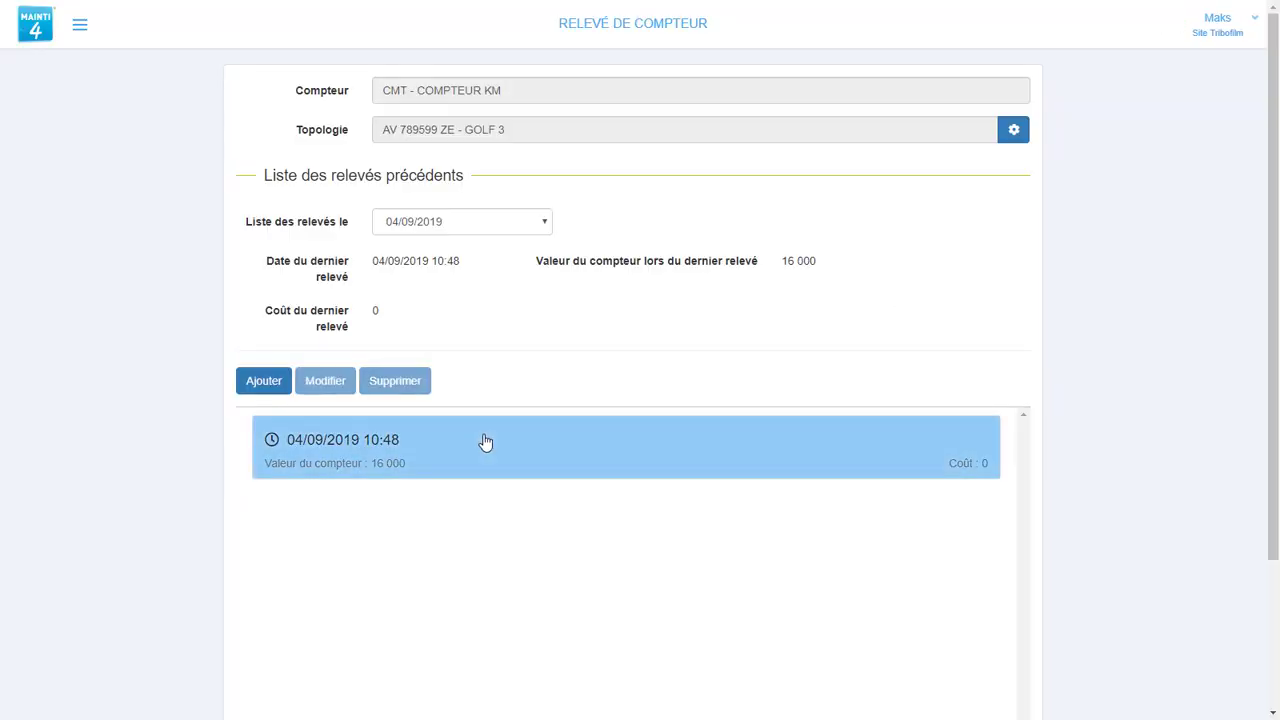
# - Display the readings for 02/09/2019 and select the reading taken at 10:41
pyautogui.click(485, 442)
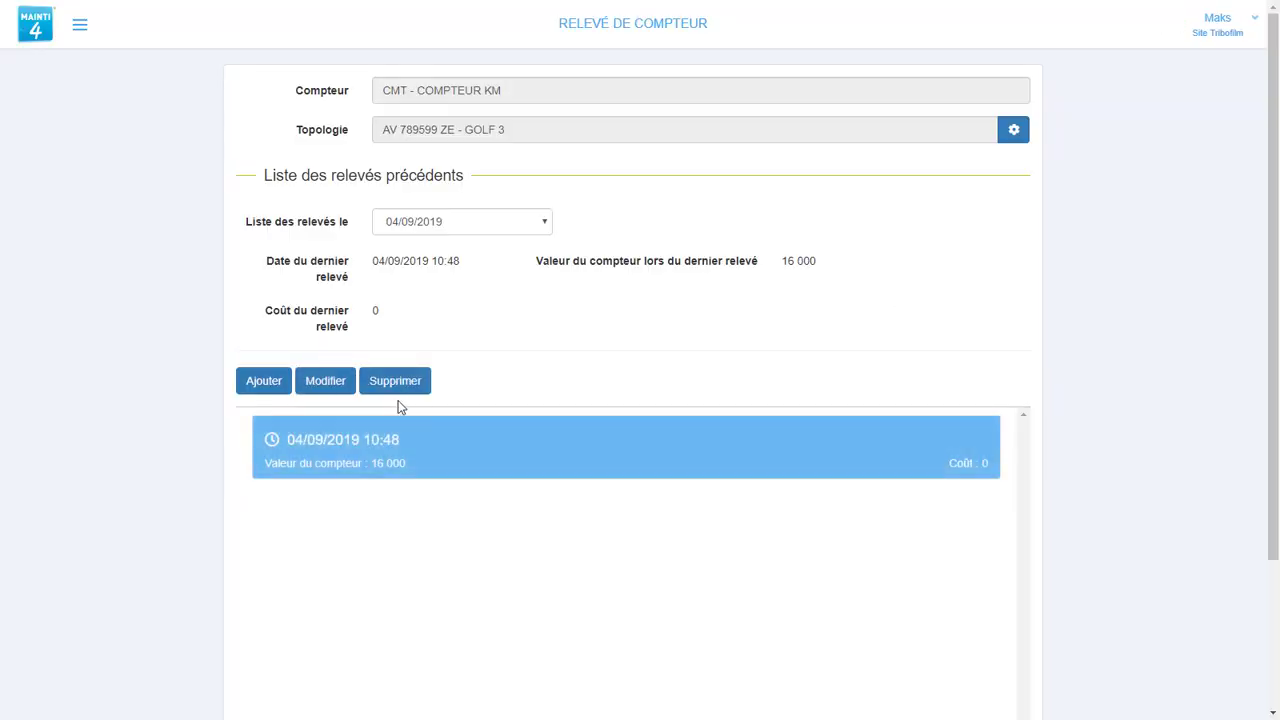
pyautogui.click(440, 222)
pyautogui.click(420, 255)
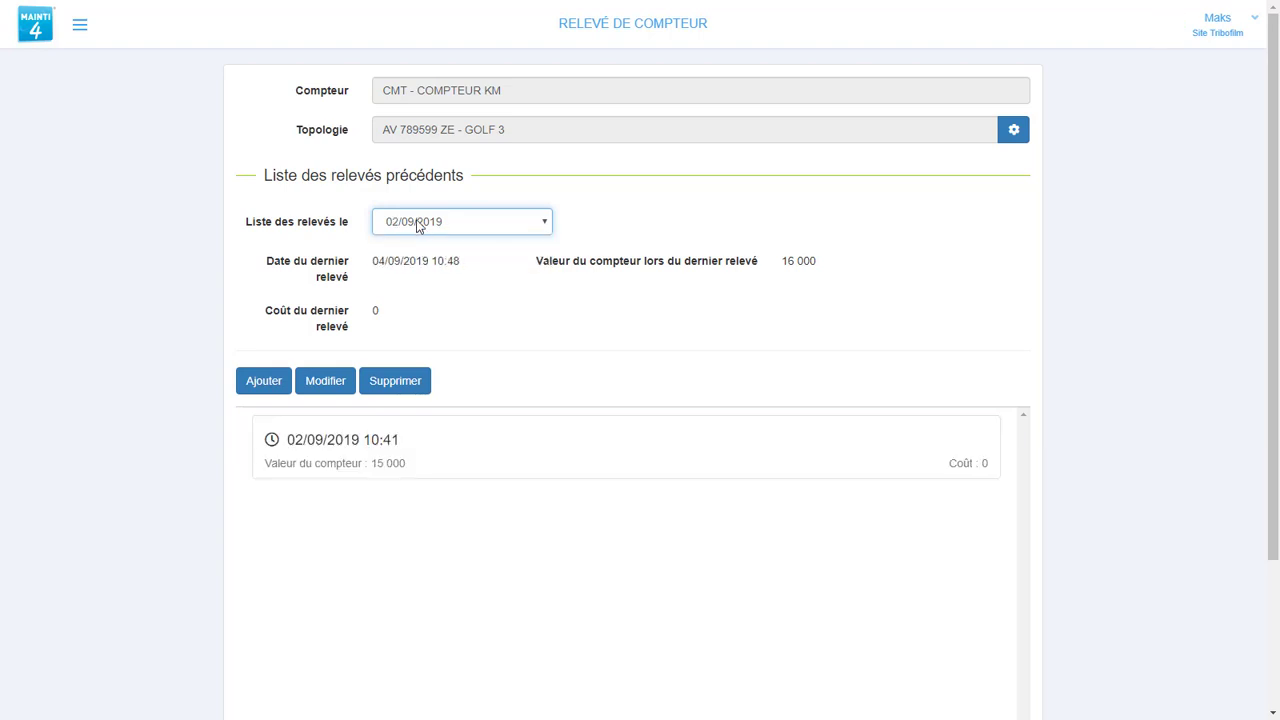
pyautogui.click(391, 450)
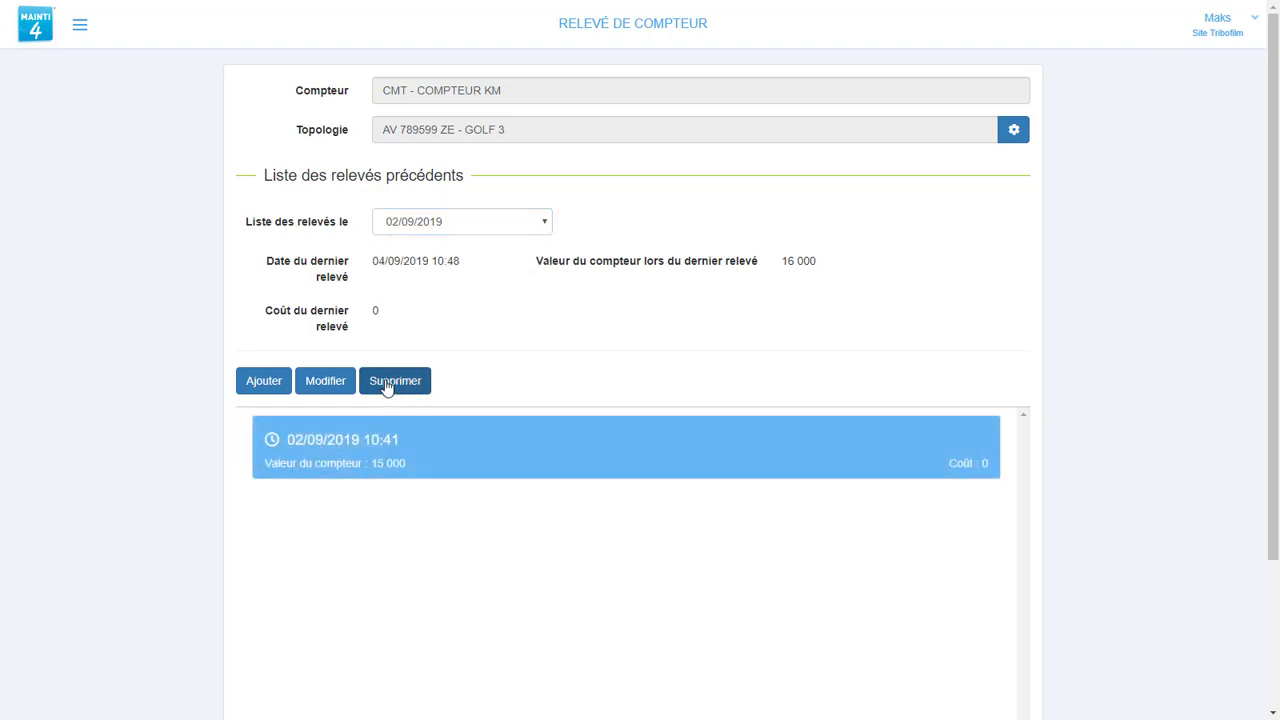
# - Delete the selected 02/09/2019 10:41 reading and return to the home page
pyautogui.click(390, 384)
pyautogui.click(766, 402)
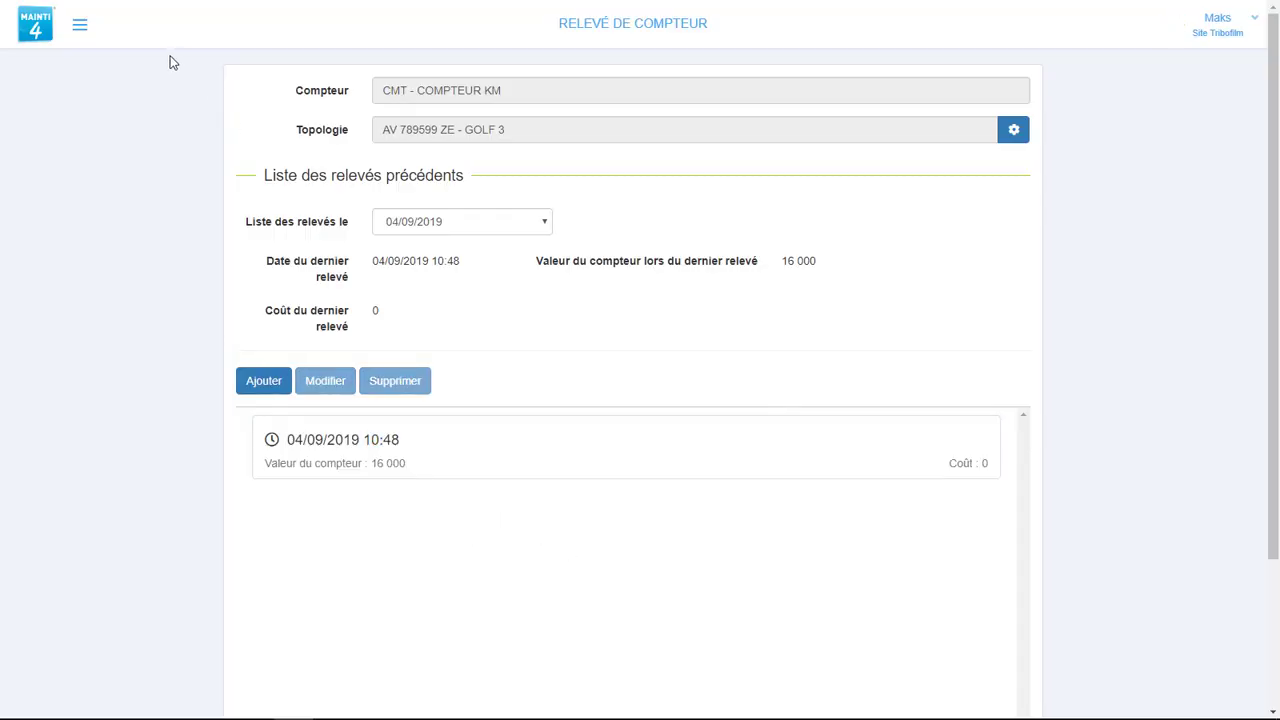
pyautogui.click(38, 24)
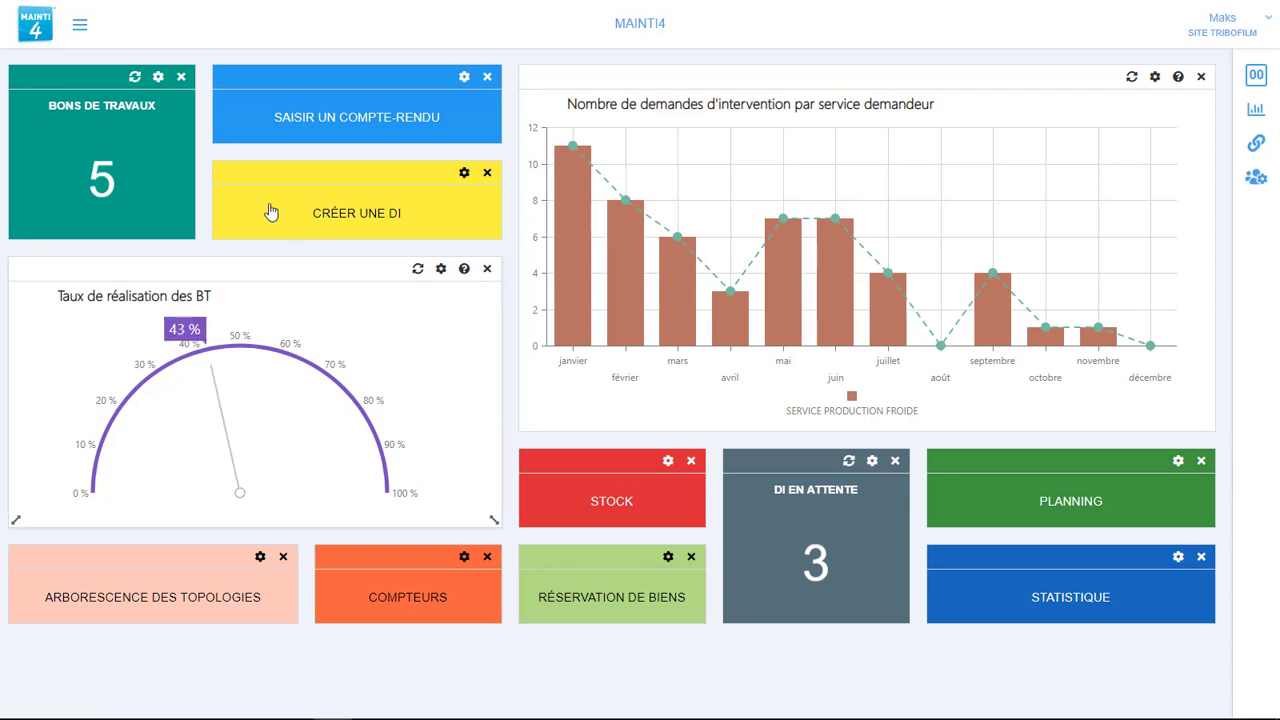
# - Open the Suivi des compteurs dashboard under Informatique décisionnelle and compare the CPTEF readings for 3 dernier mois and Année en cours
pyautogui.click(80, 24)
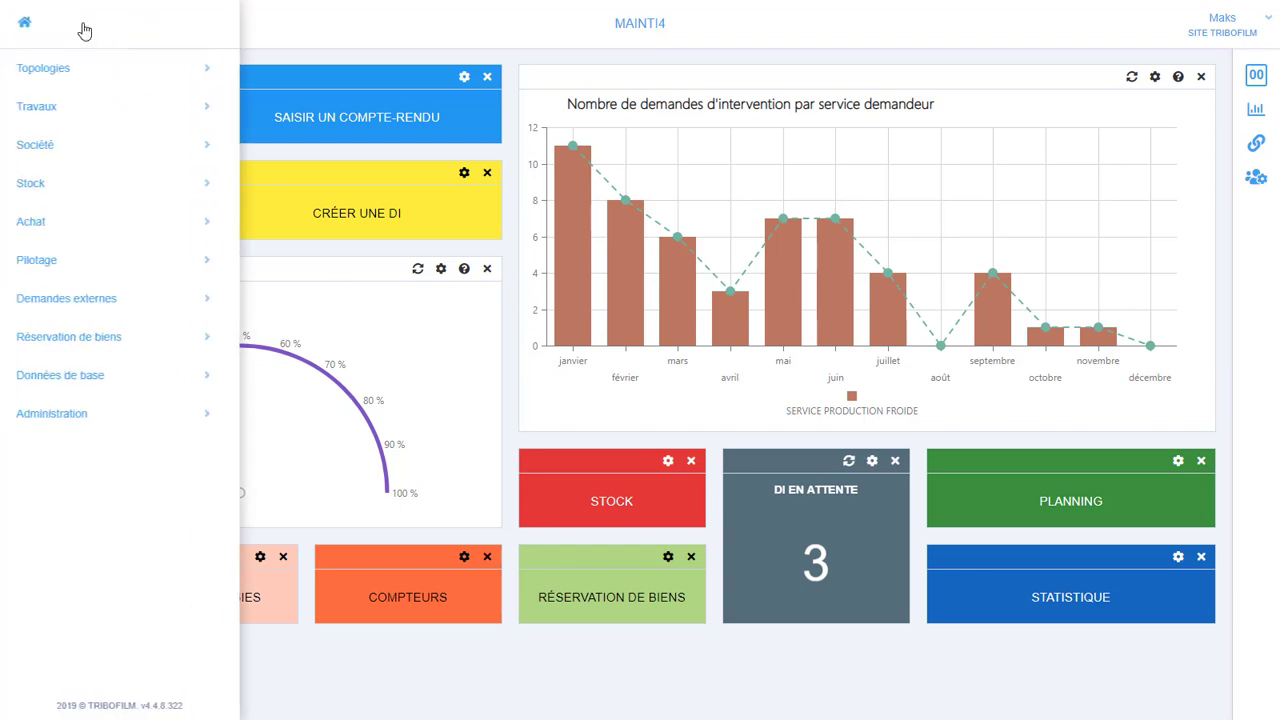
pyautogui.click(43, 264)
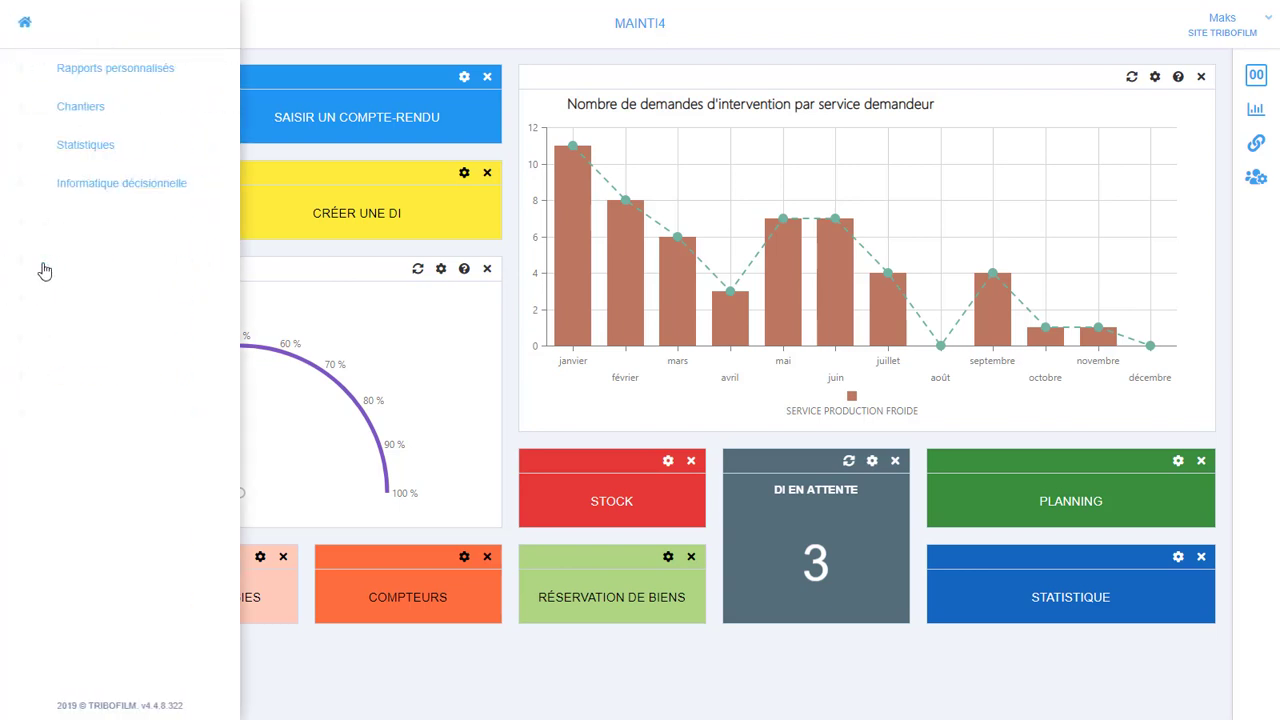
pyautogui.click(63, 184)
pyautogui.click(74, 70)
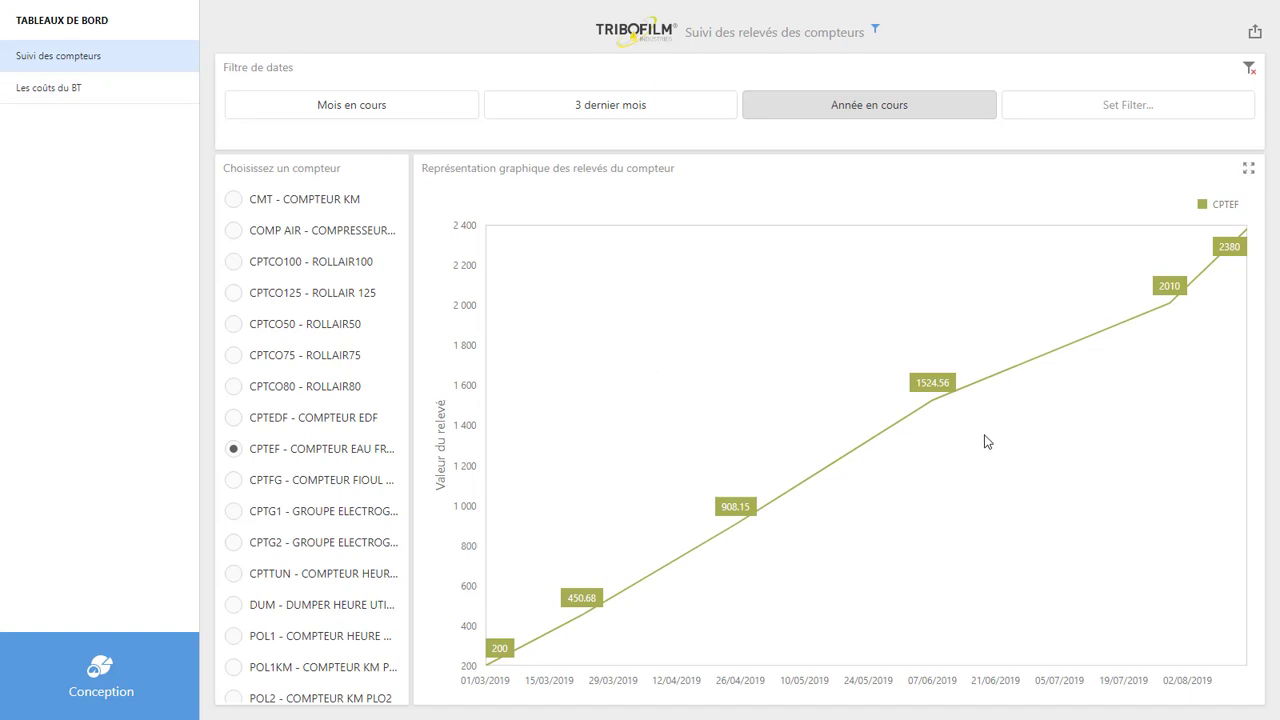
pyautogui.click(641, 113)
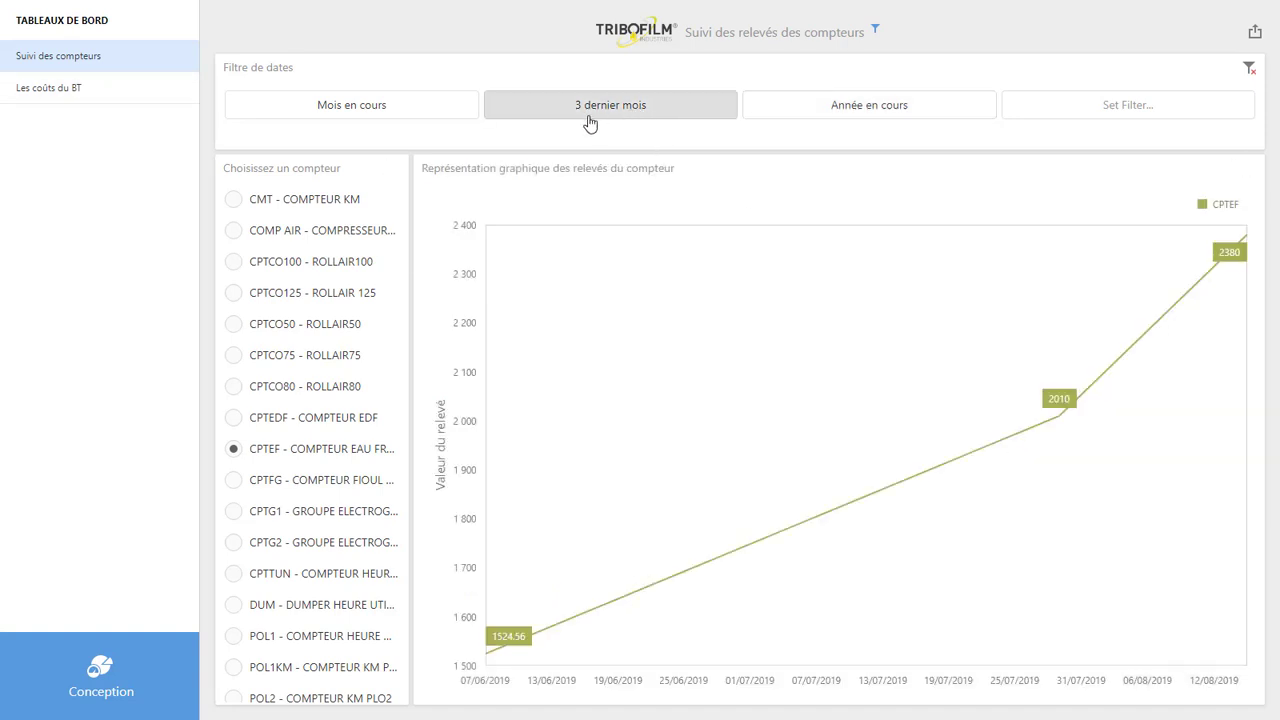
pyautogui.click(838, 116)
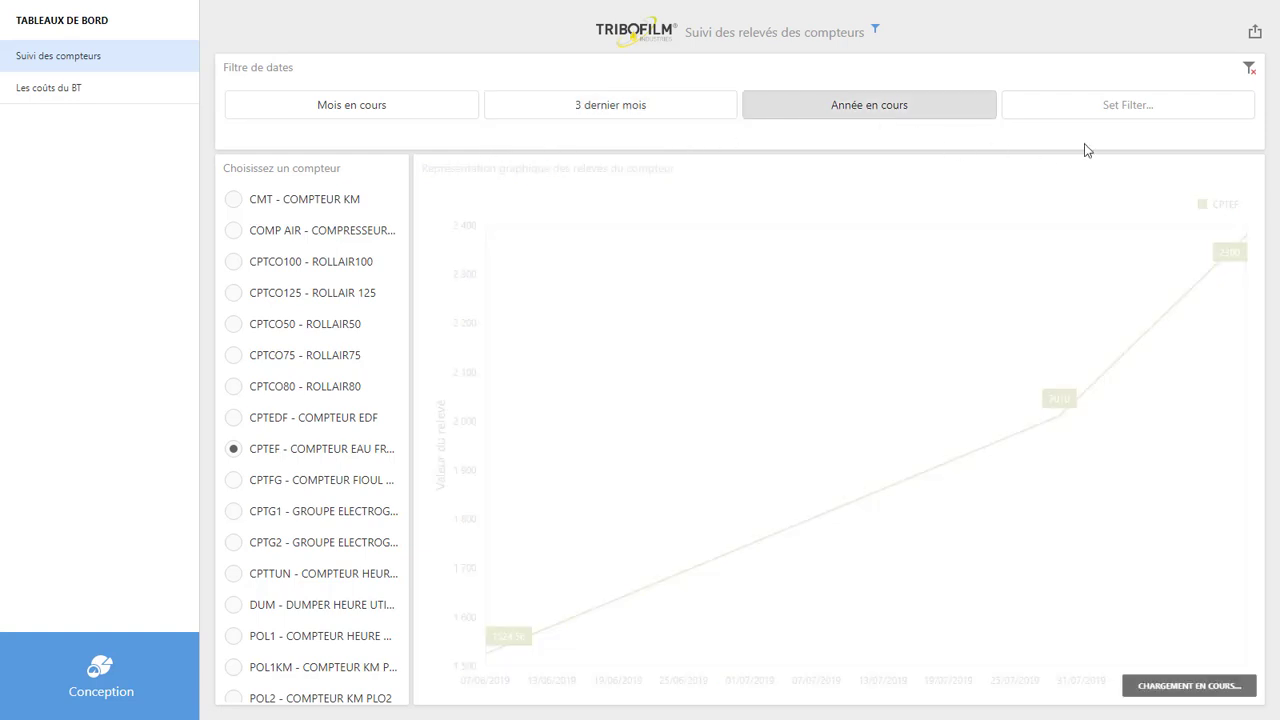
# - Check the dashboard's available export formats without exporting and reload the application
pyautogui.click(1256, 33)
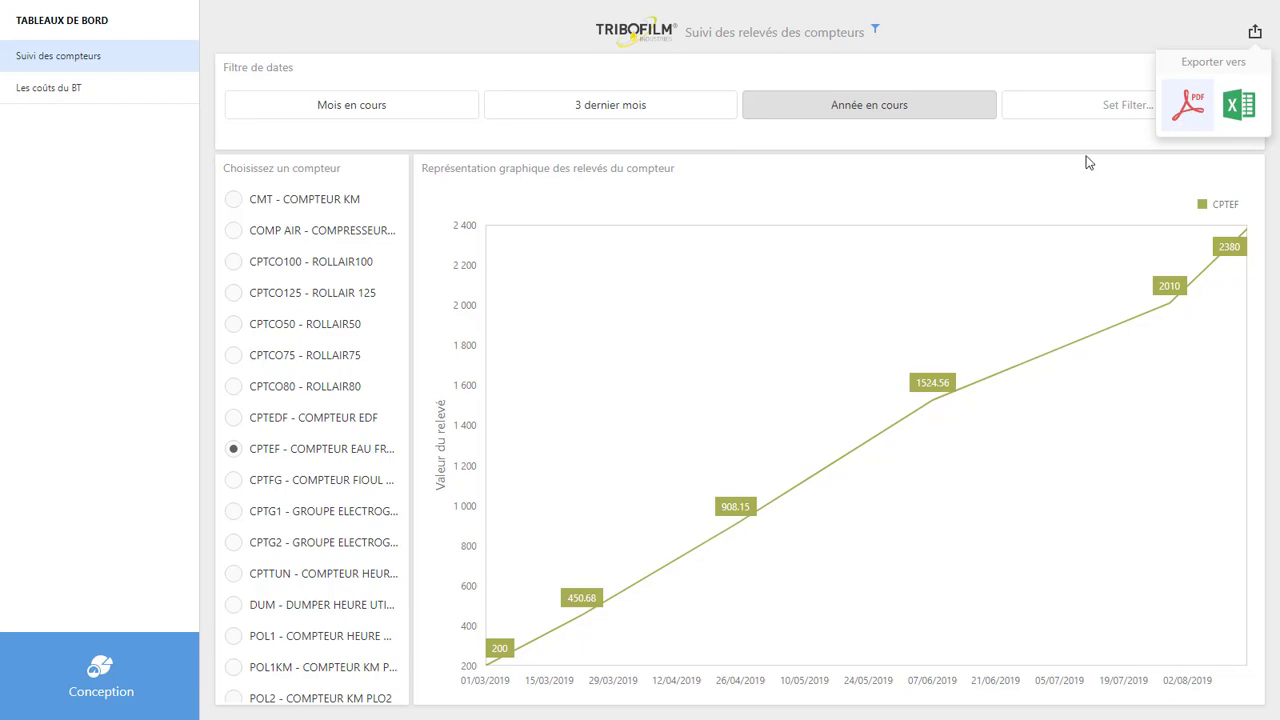
pyautogui.click(894, 281)
pyautogui.press('F5')
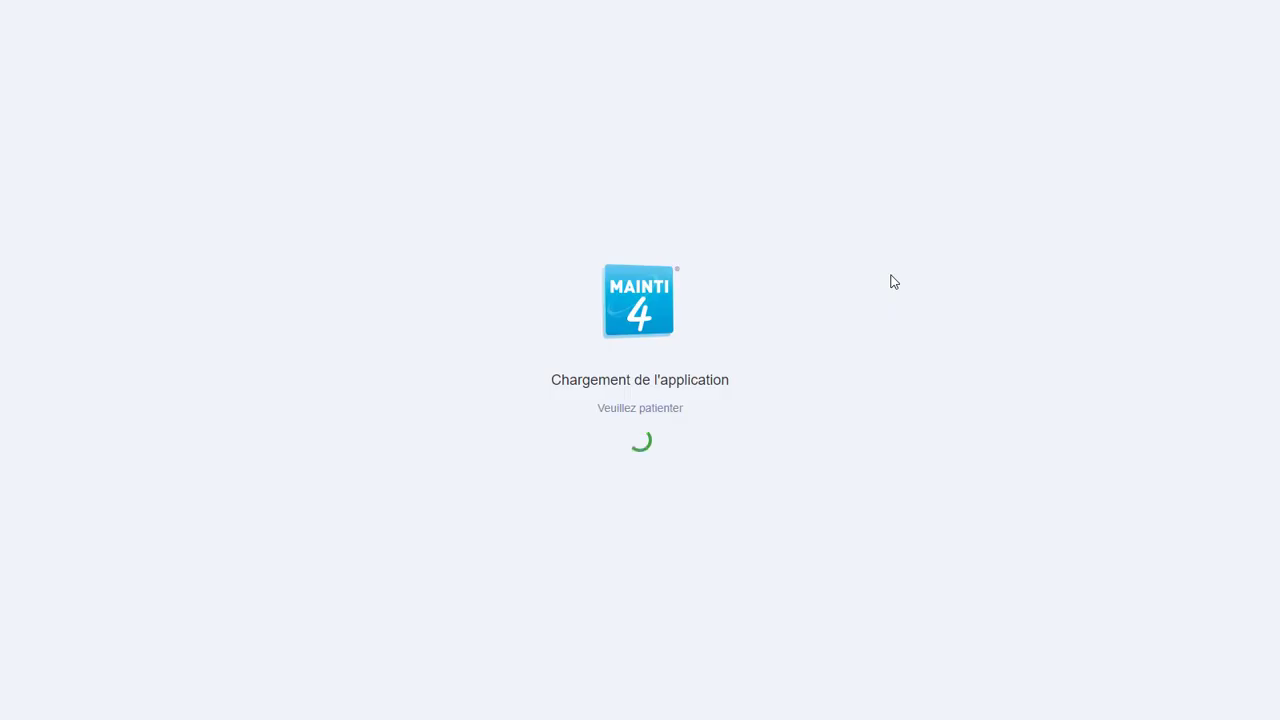